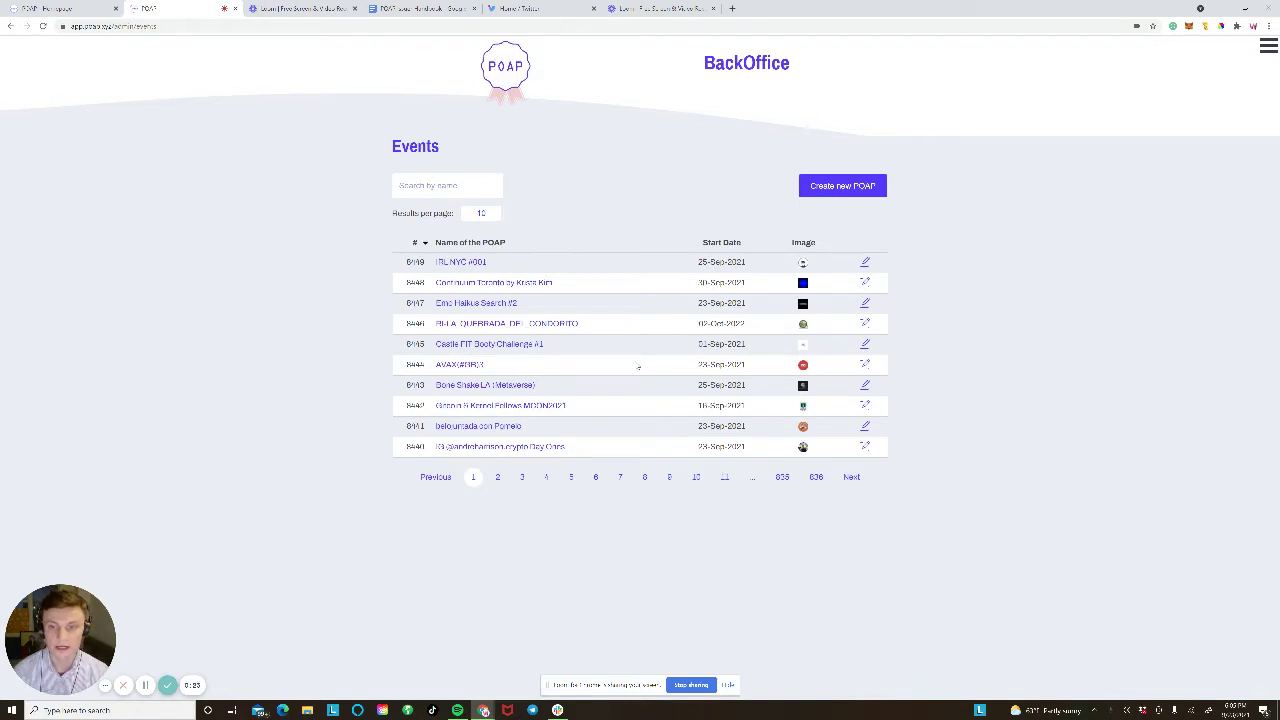
# Clear a stray character from the event search and close the Twitter tab
pyautogui.click(478, 186)
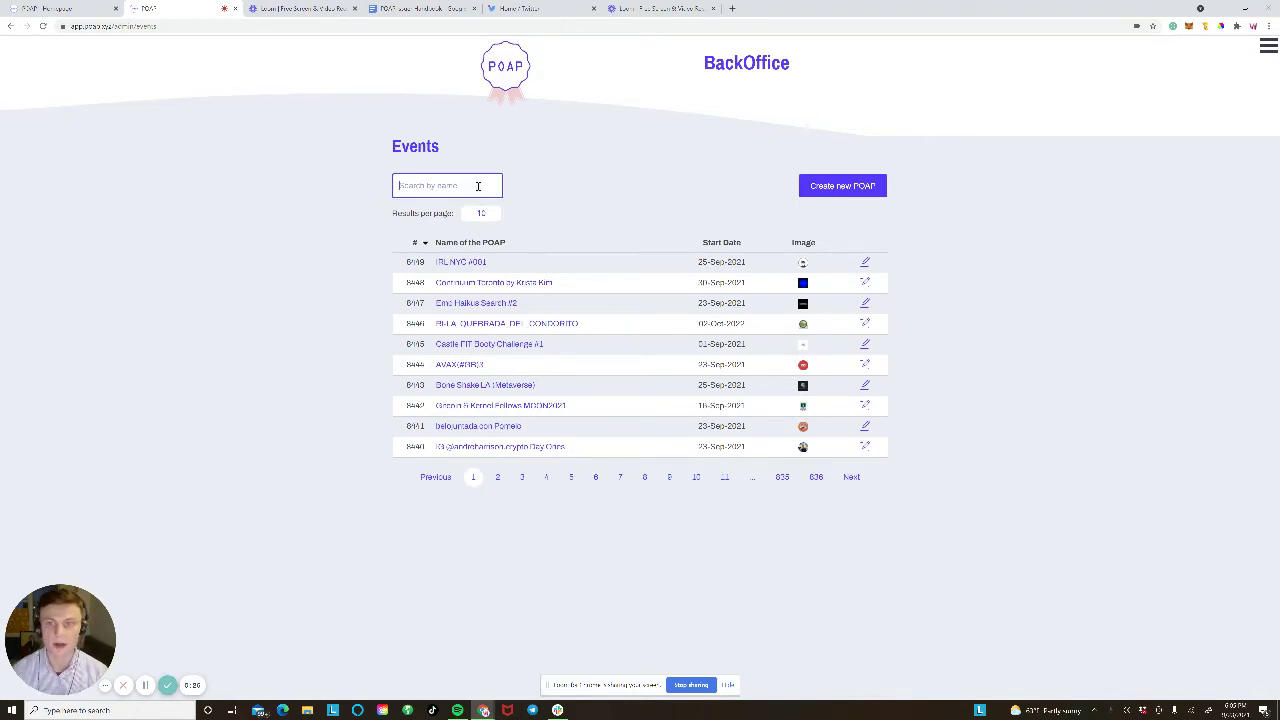
pyautogui.write('8')
pyautogui.press('BackSpace')
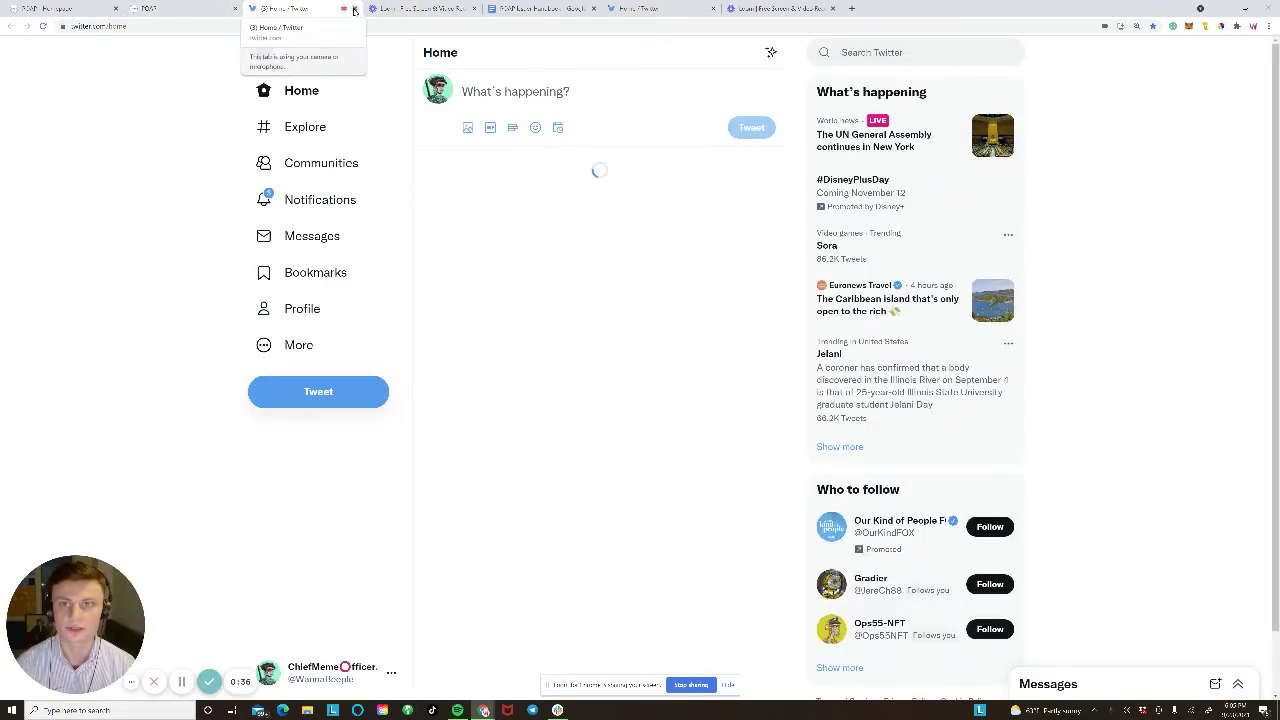
pyautogui.click(354, 9)
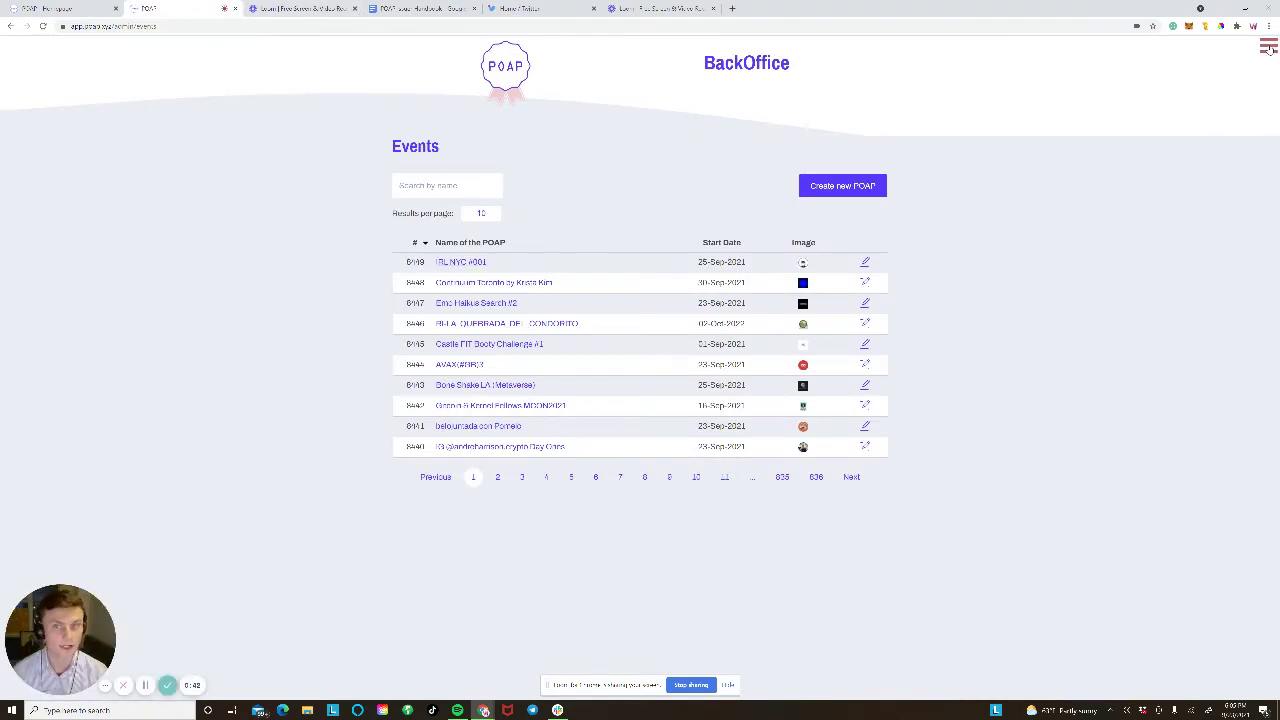
# In Manage Websites, search 'IRL' and select the IRL NYC #001 event
pyautogui.click(1268, 47)
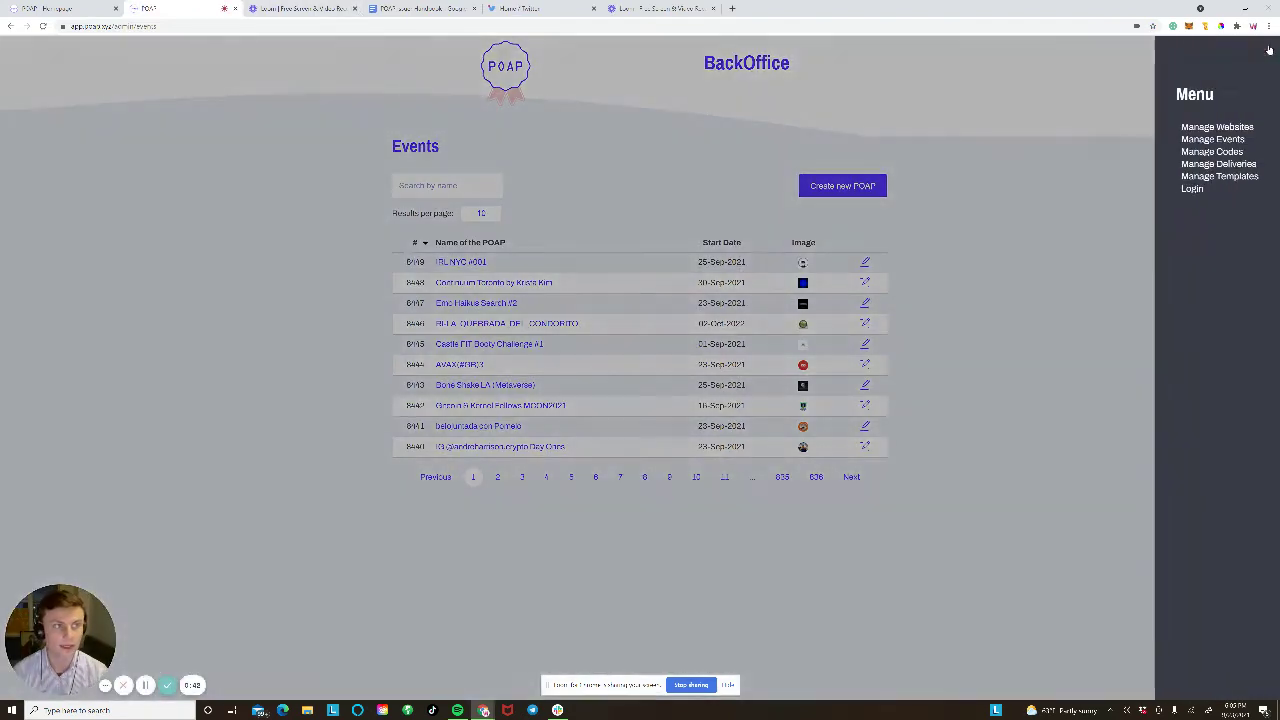
pyautogui.click(1178, 130)
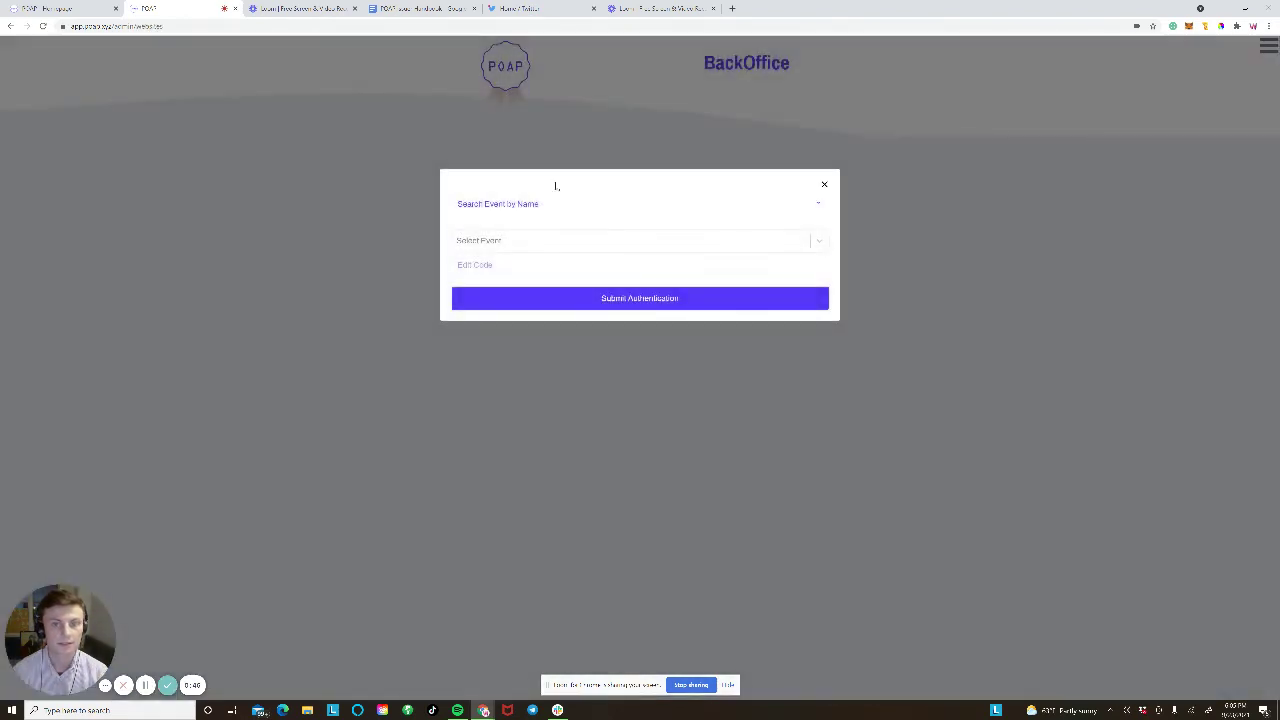
pyautogui.click(597, 207)
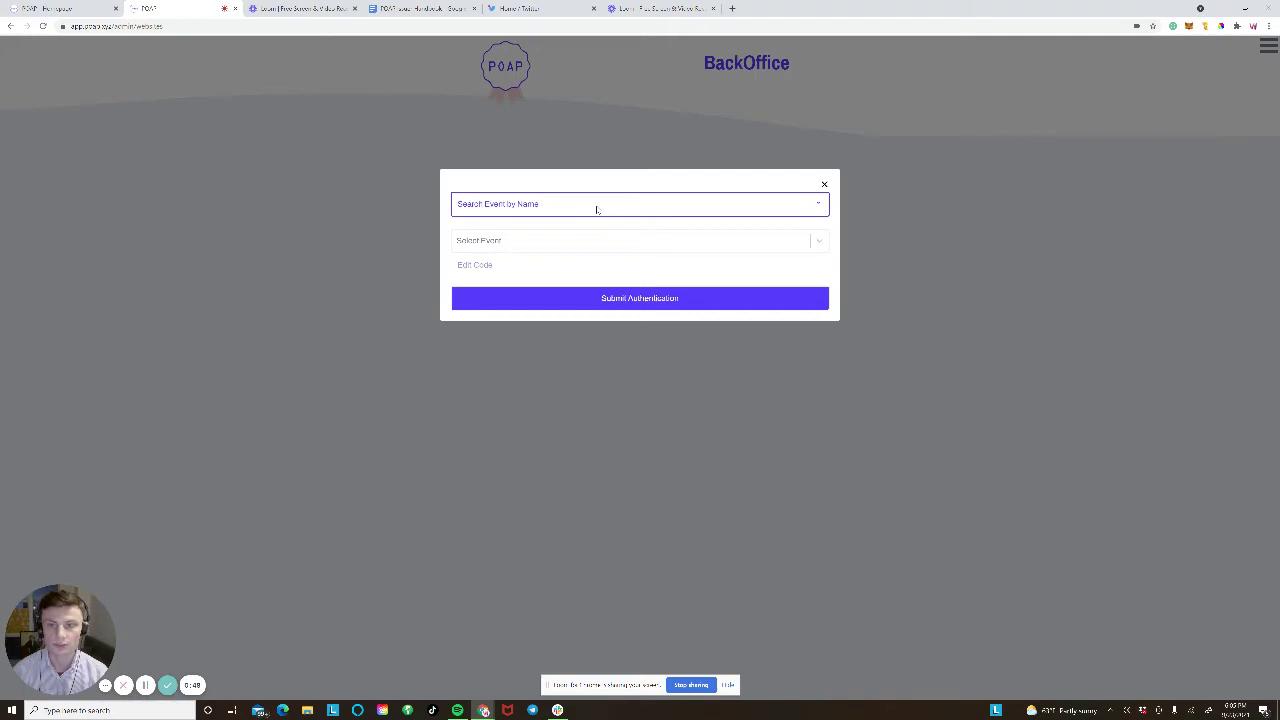
pyautogui.click(597, 207)
pyautogui.click(600, 243)
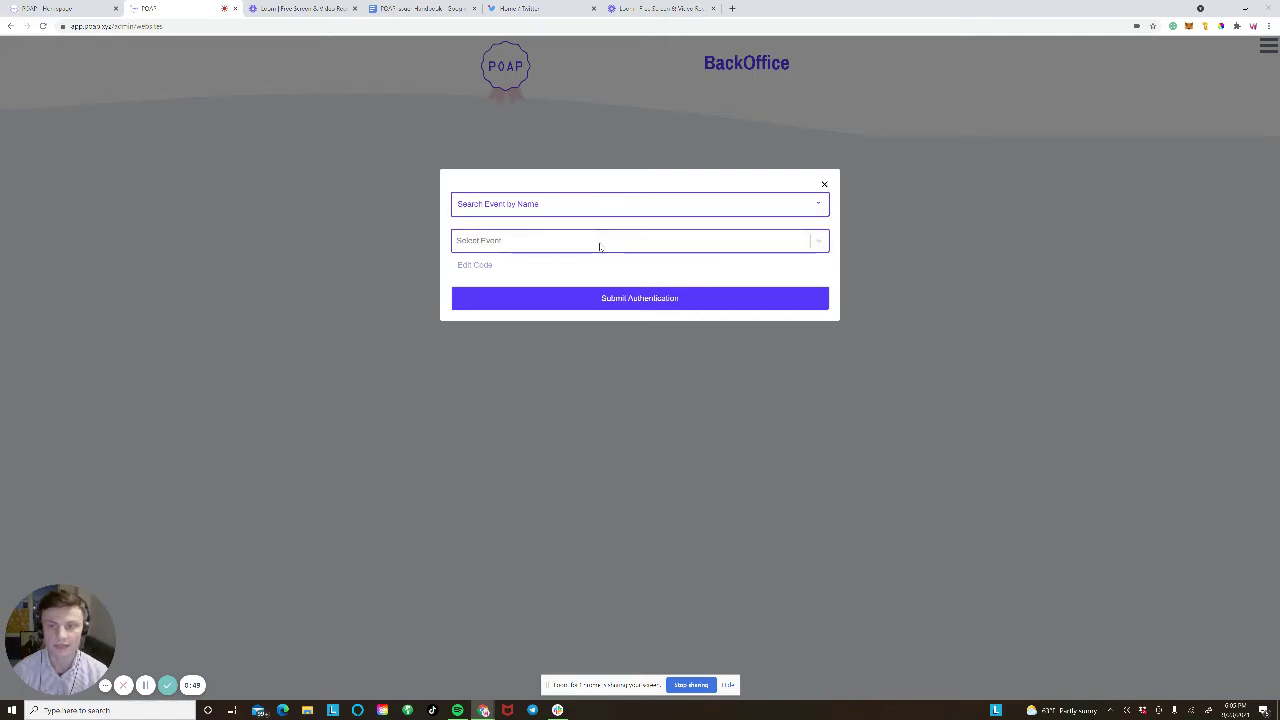
pyautogui.click(600, 248)
pyautogui.click(600, 249)
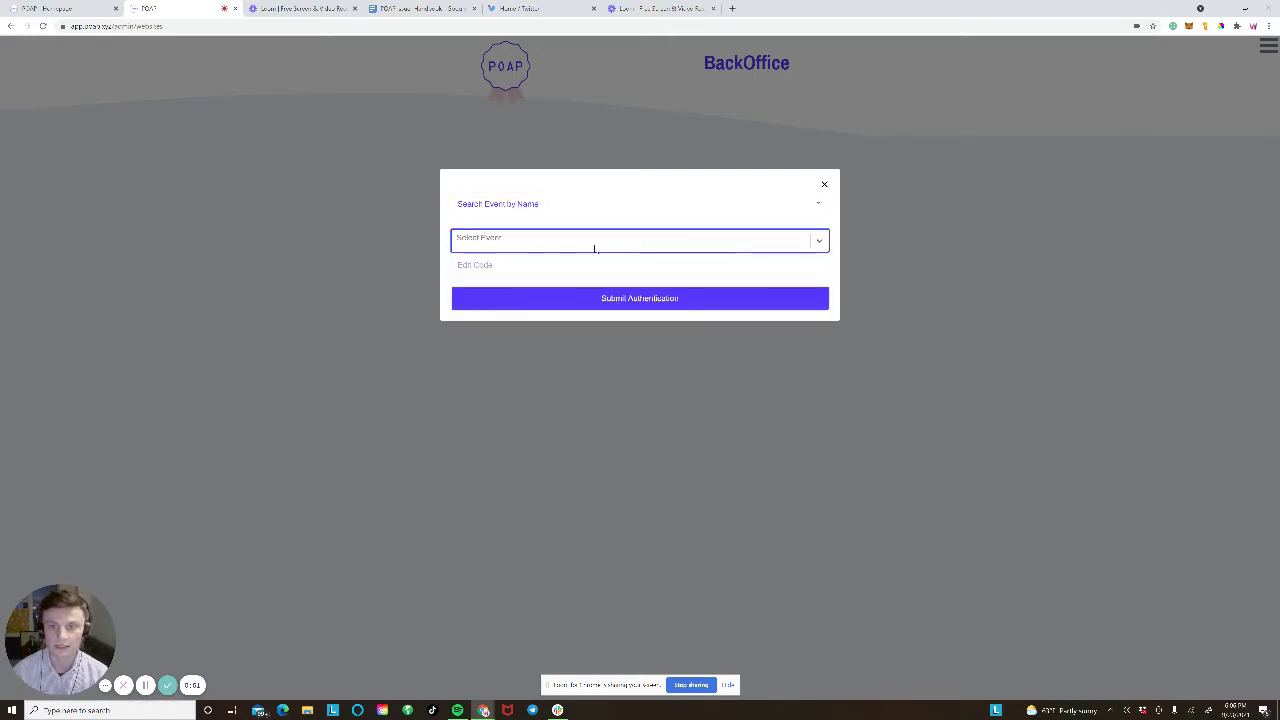
pyautogui.click(574, 265)
pyautogui.click(600, 249)
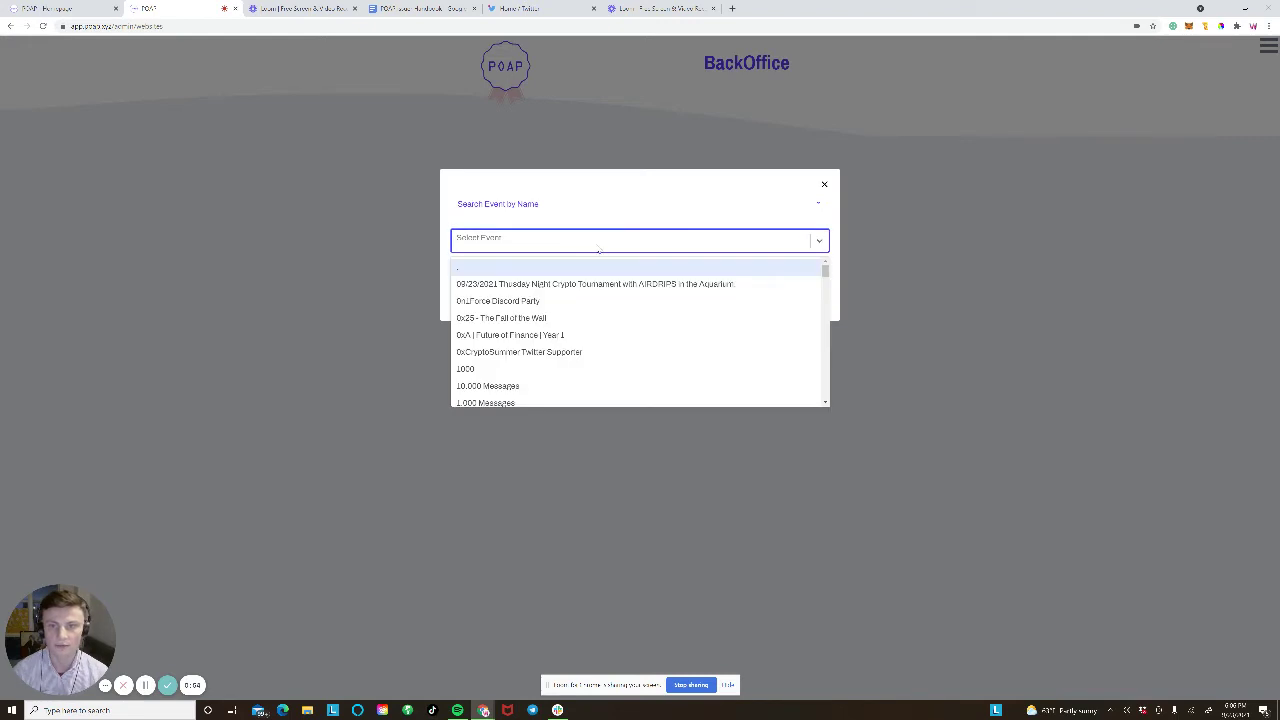
pyautogui.write('IR')
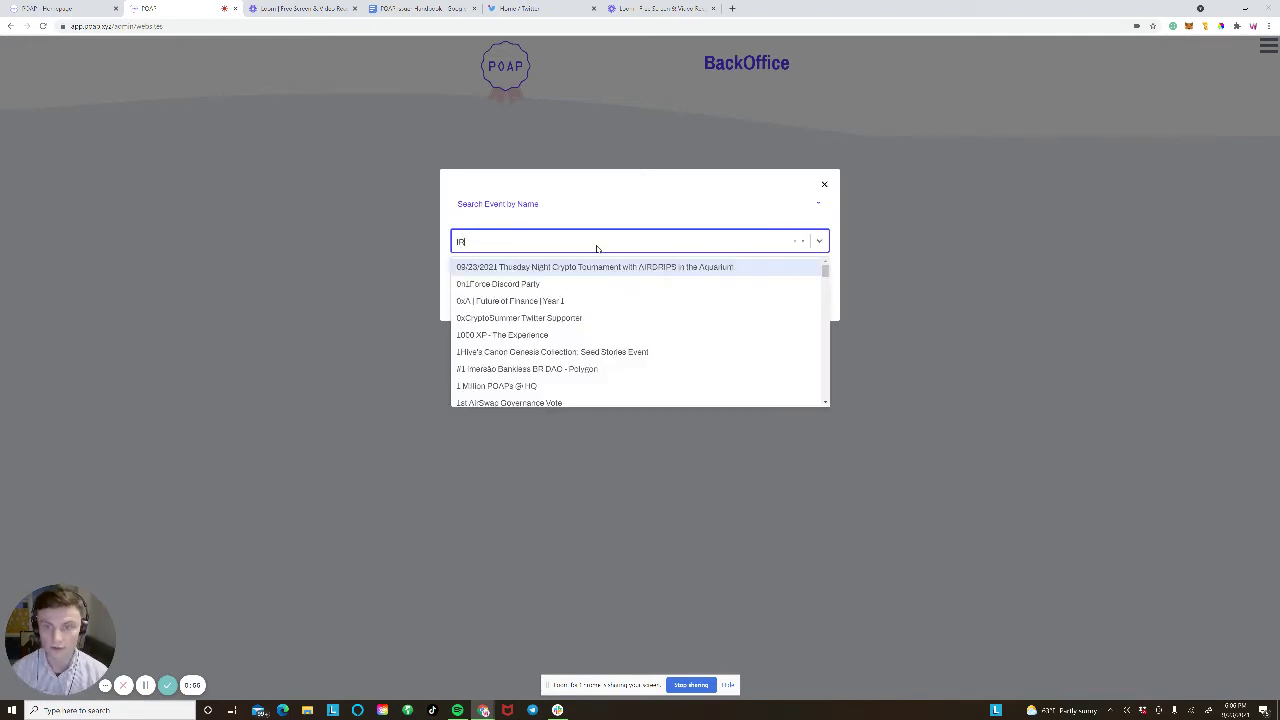
pyautogui.write('L')
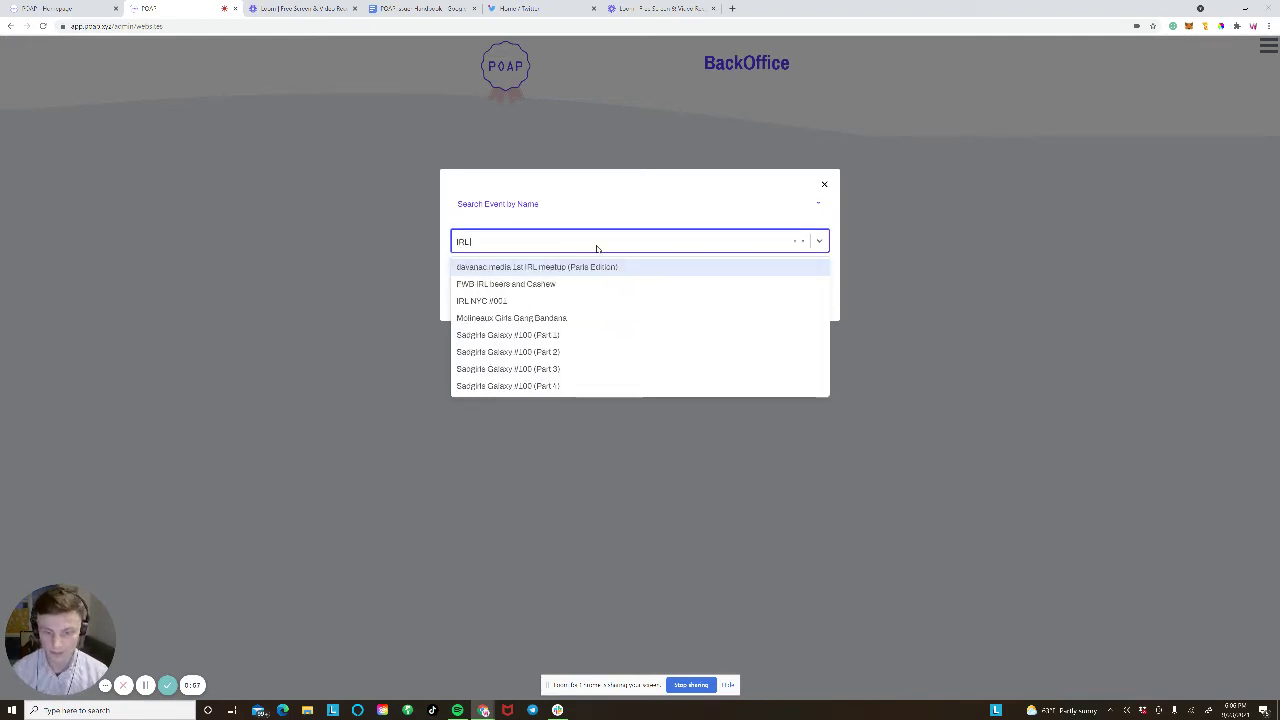
pyautogui.click(548, 300)
# Authenticate IRL NYC #001 with its edit code
pyautogui.click(554, 260)
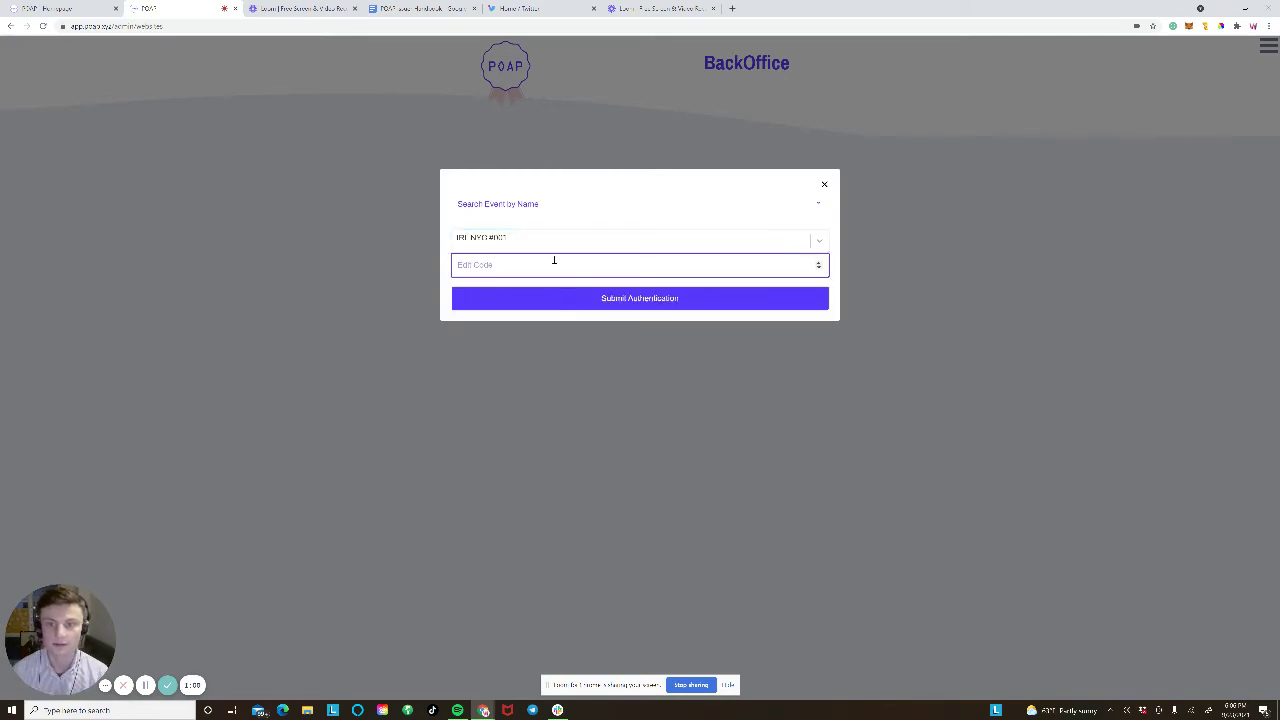
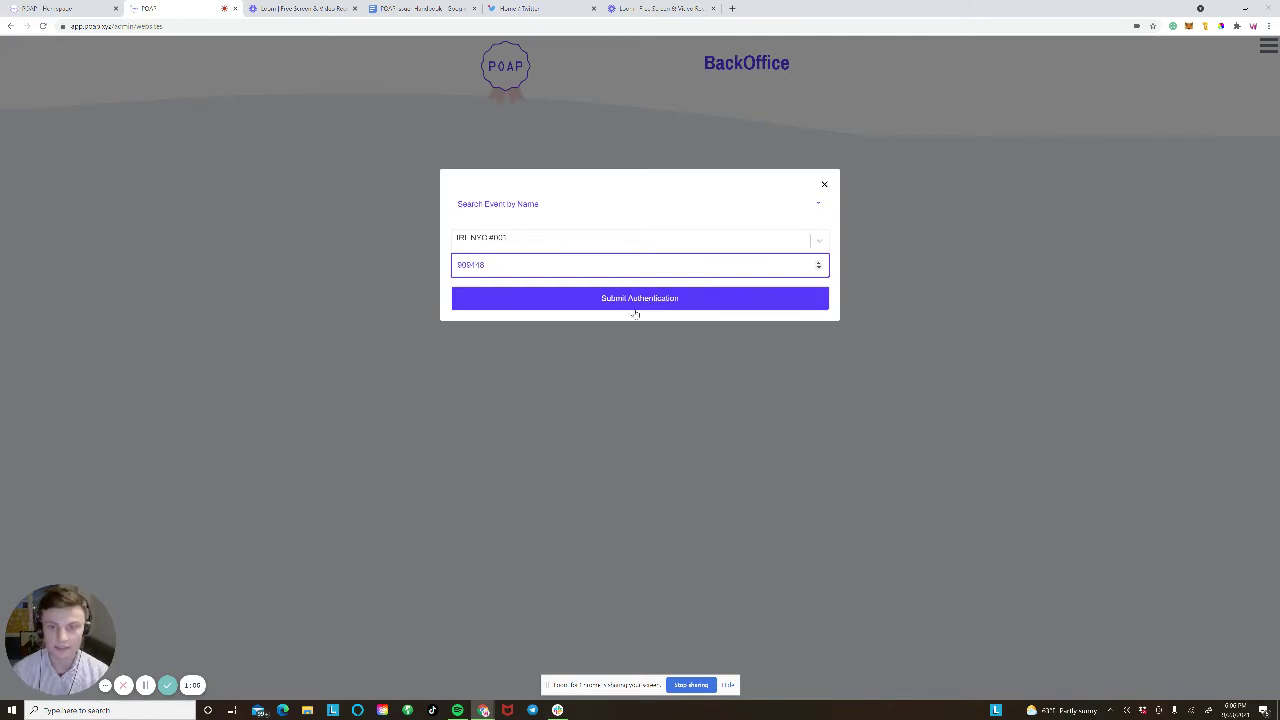
pyautogui.click(638, 300)
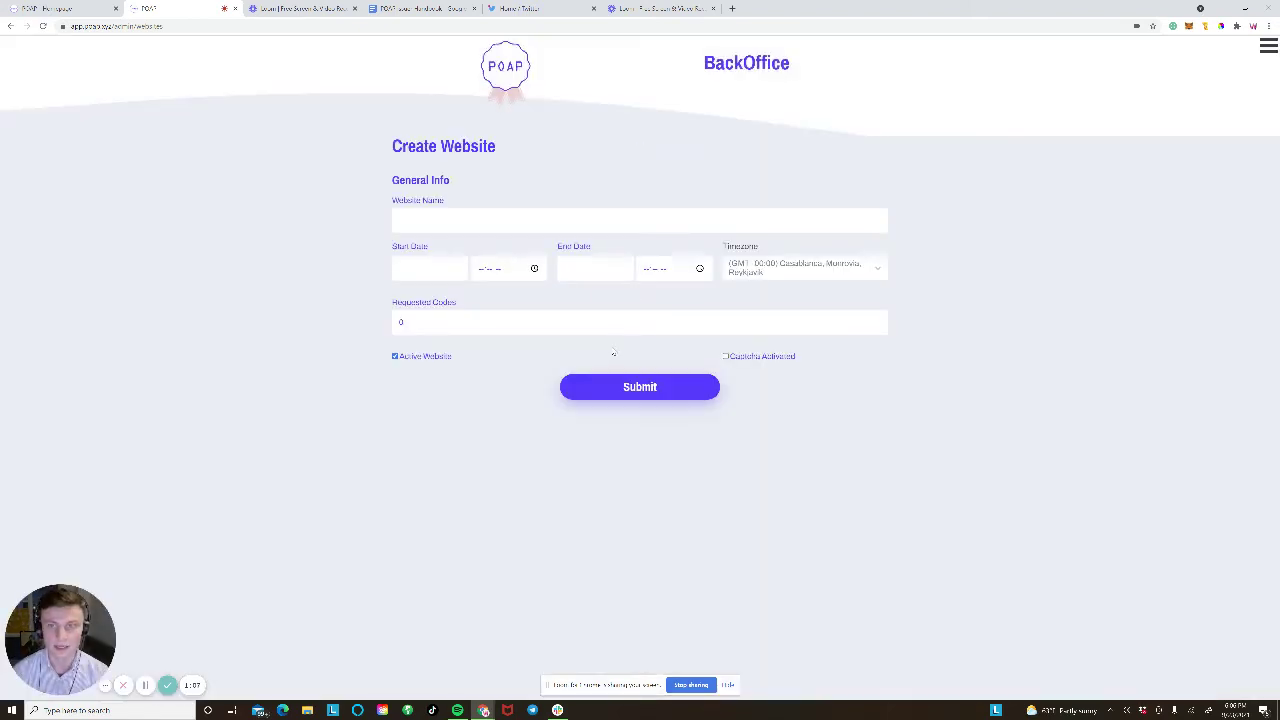
# Name the website 'irlnyc1', clearing the mistyped first attempt
pyautogui.click(617, 220)
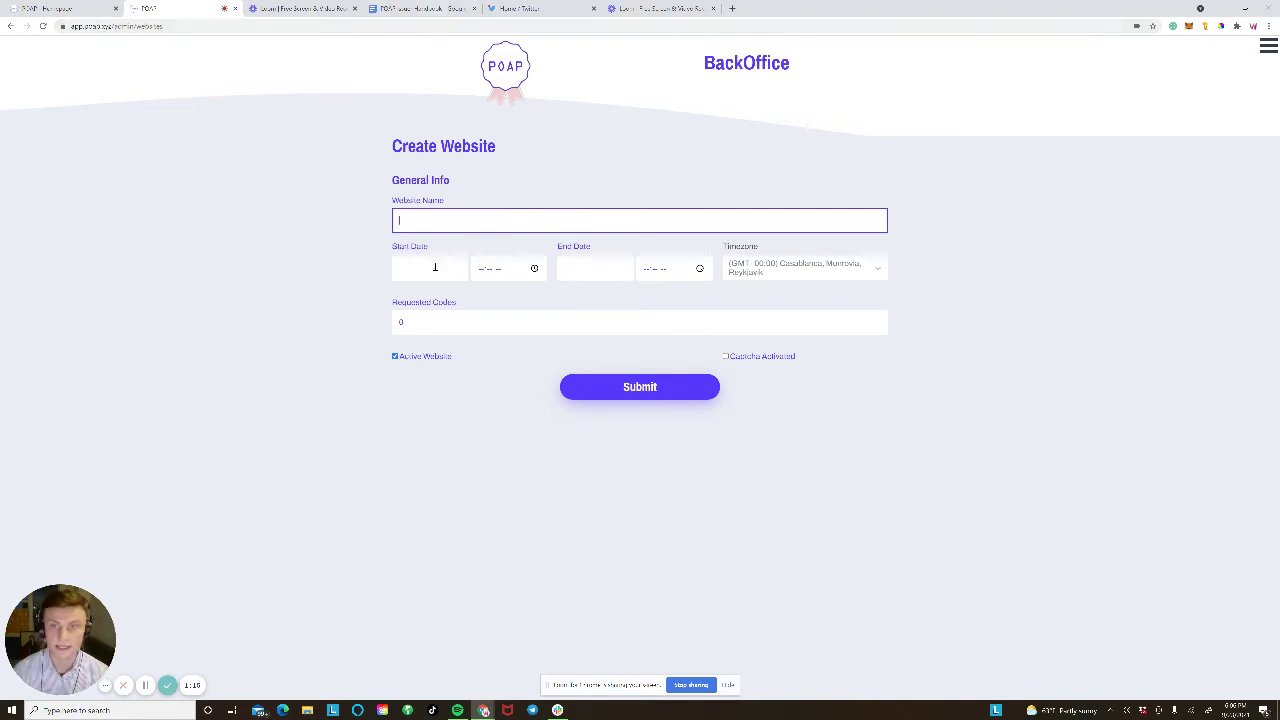
pyautogui.click(462, 265)
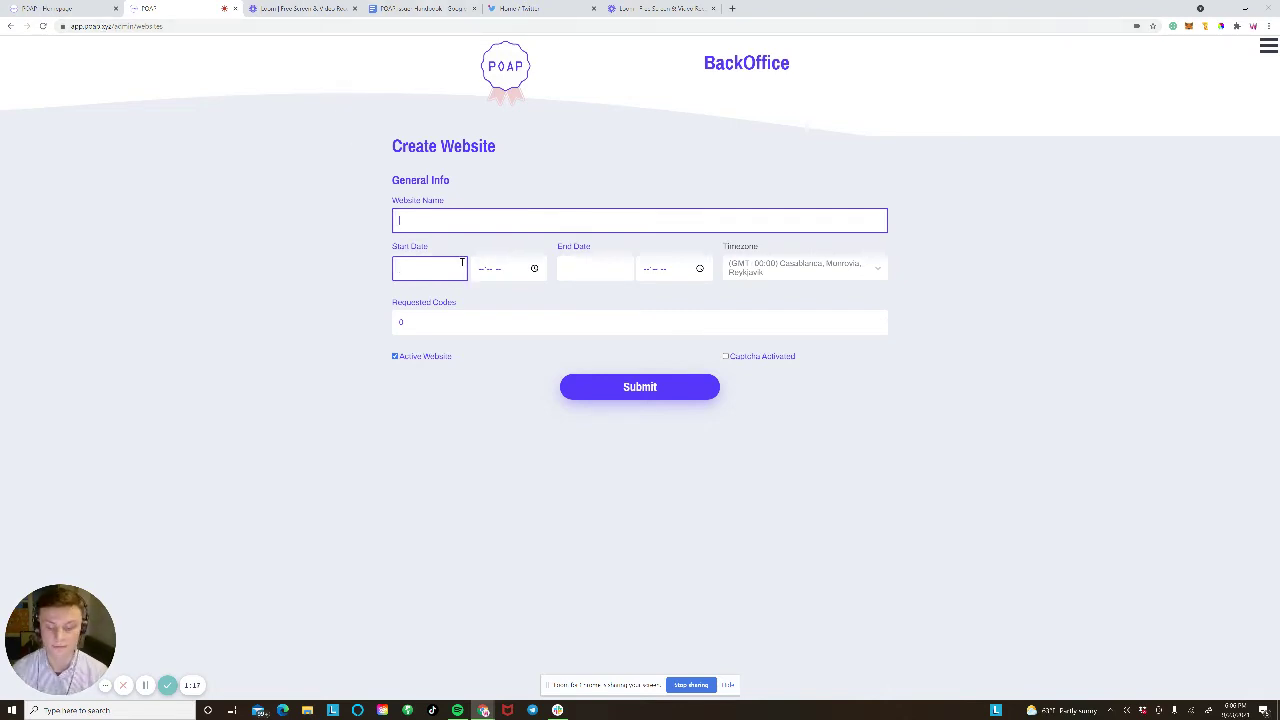
pyautogui.write('h')
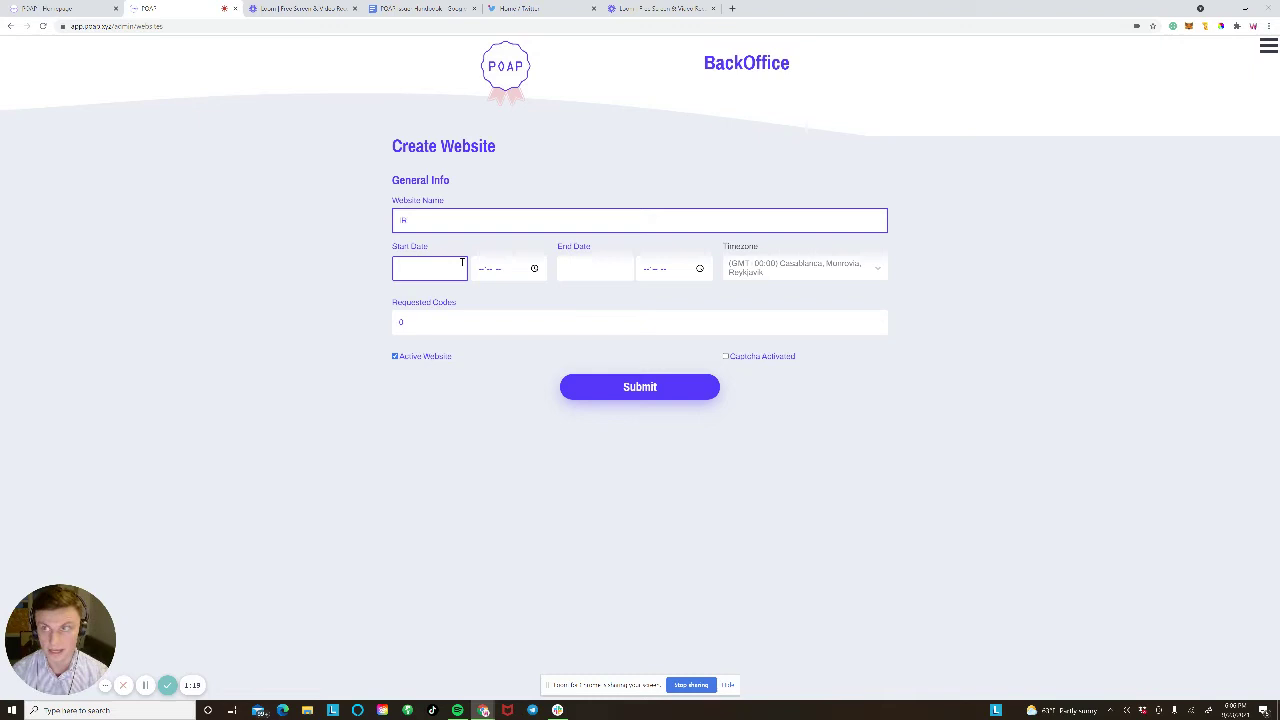
pyautogui.write('NYC')
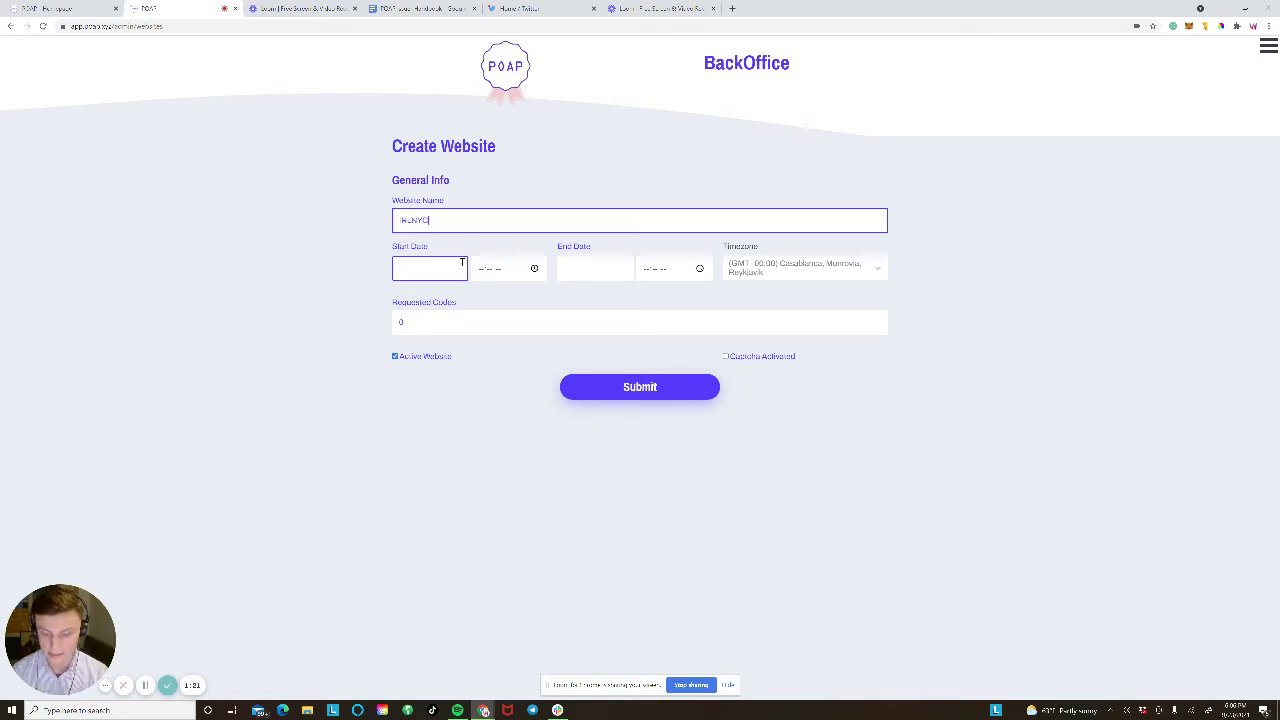
pyautogui.write('3')
pyautogui.hotkey('ctrl', 'a')
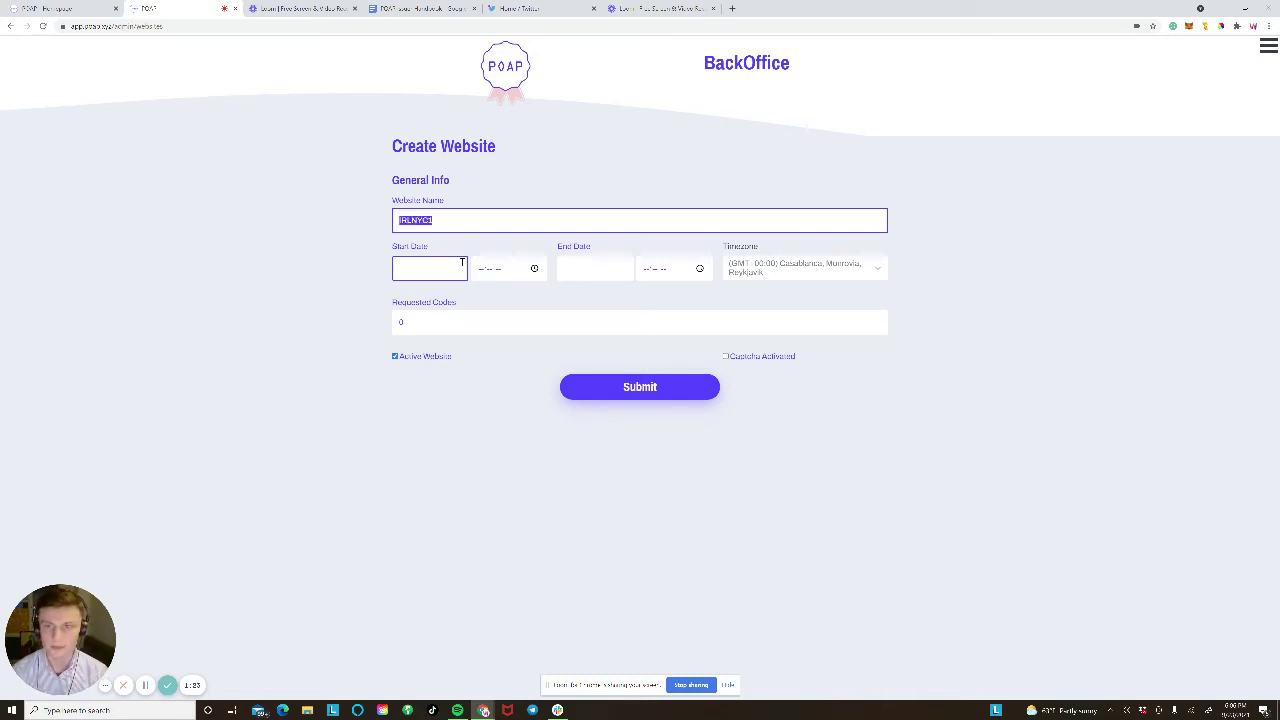
pyautogui.press('BackSpace')
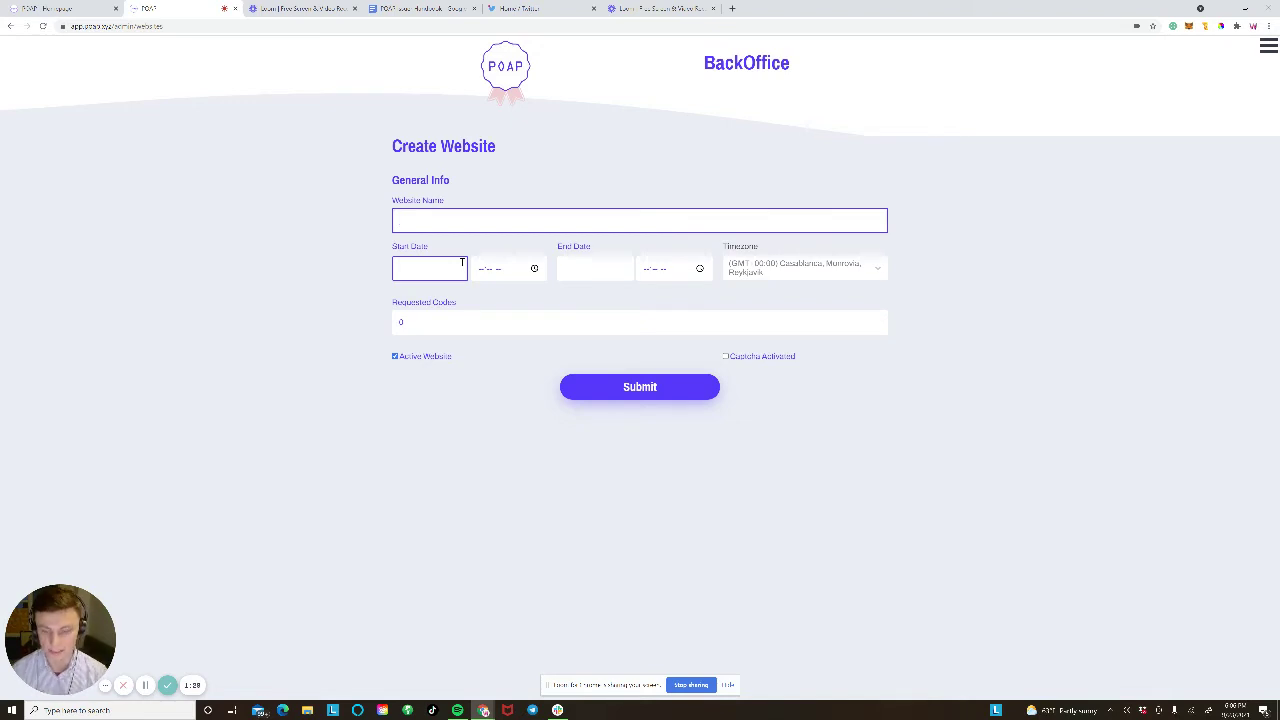
pyautogui.write('ethnyc1')
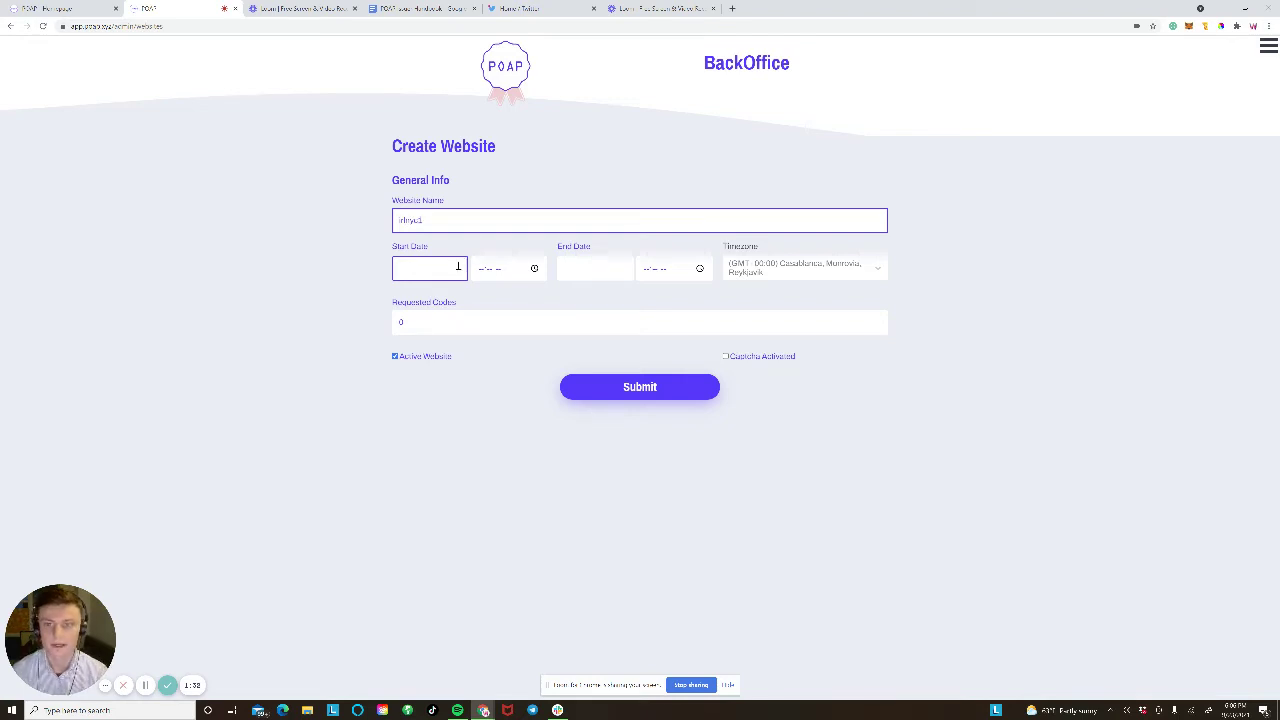
# Set the start date to 25 September 2021 and timezone to Eastern Time (US & Canada)
pyautogui.click(458, 266)
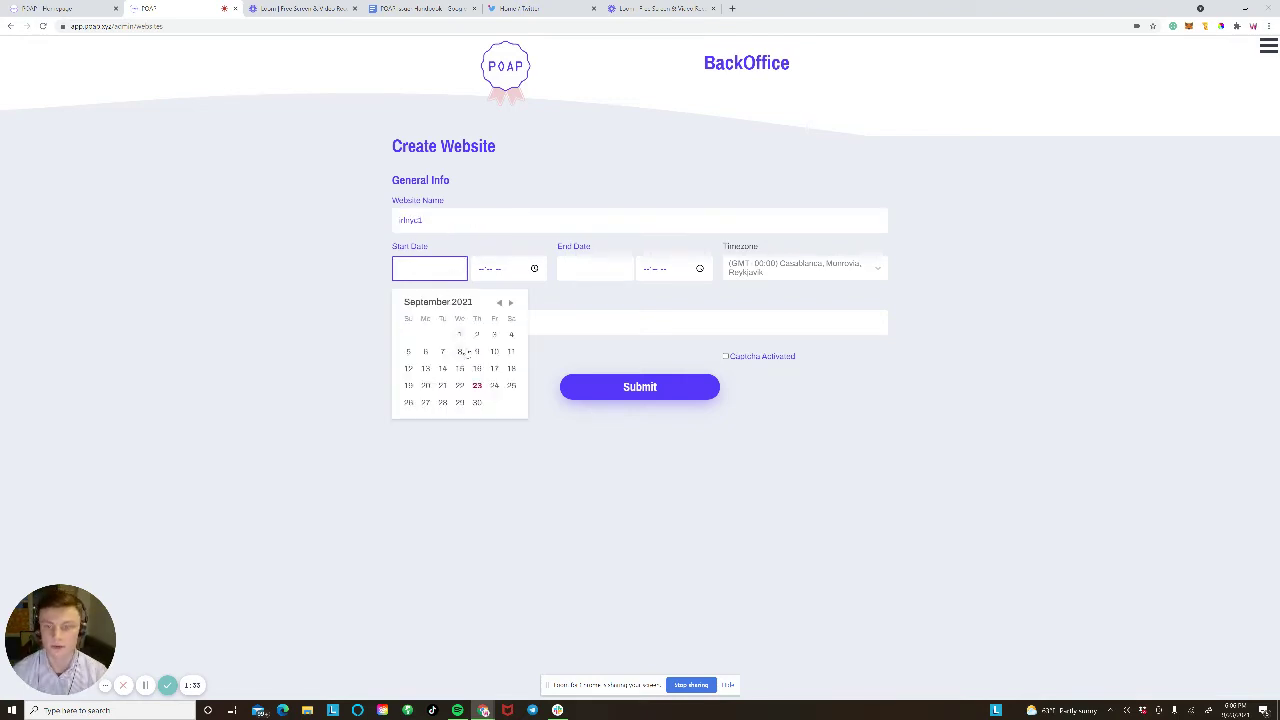
pyautogui.click(511, 385)
pyautogui.click(514, 270)
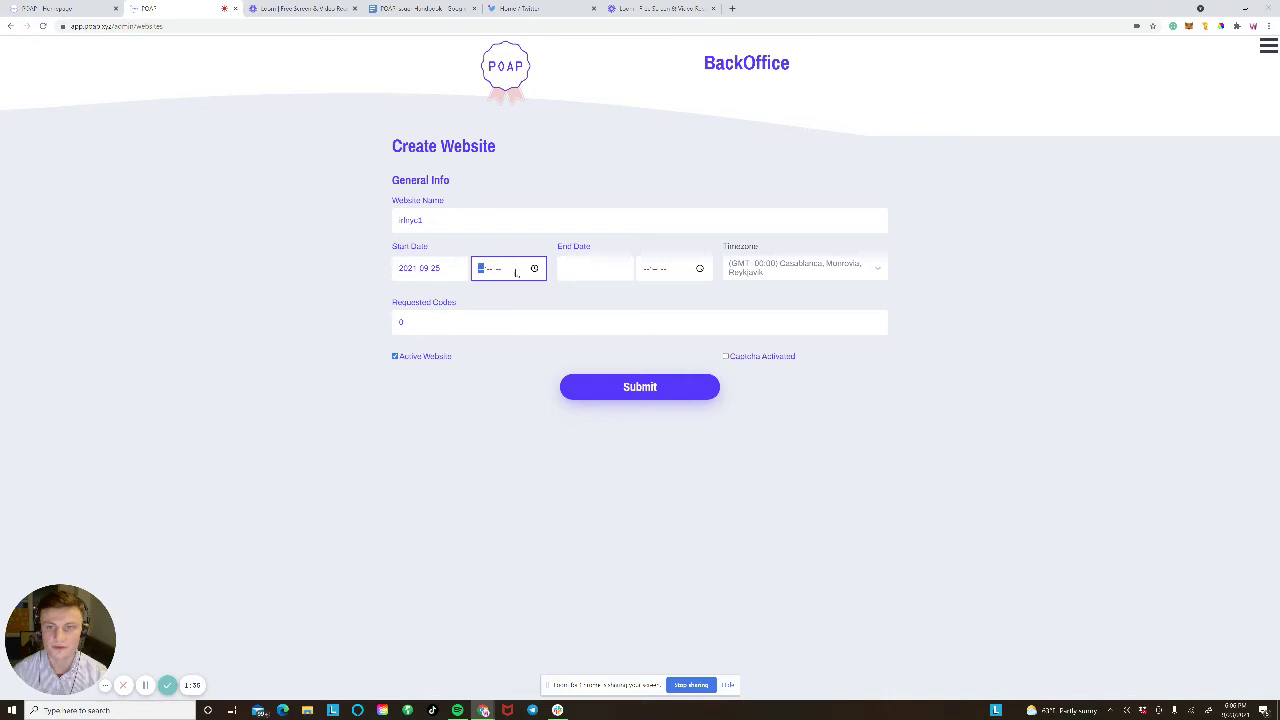
pyautogui.click(535, 269)
pyautogui.click(851, 268)
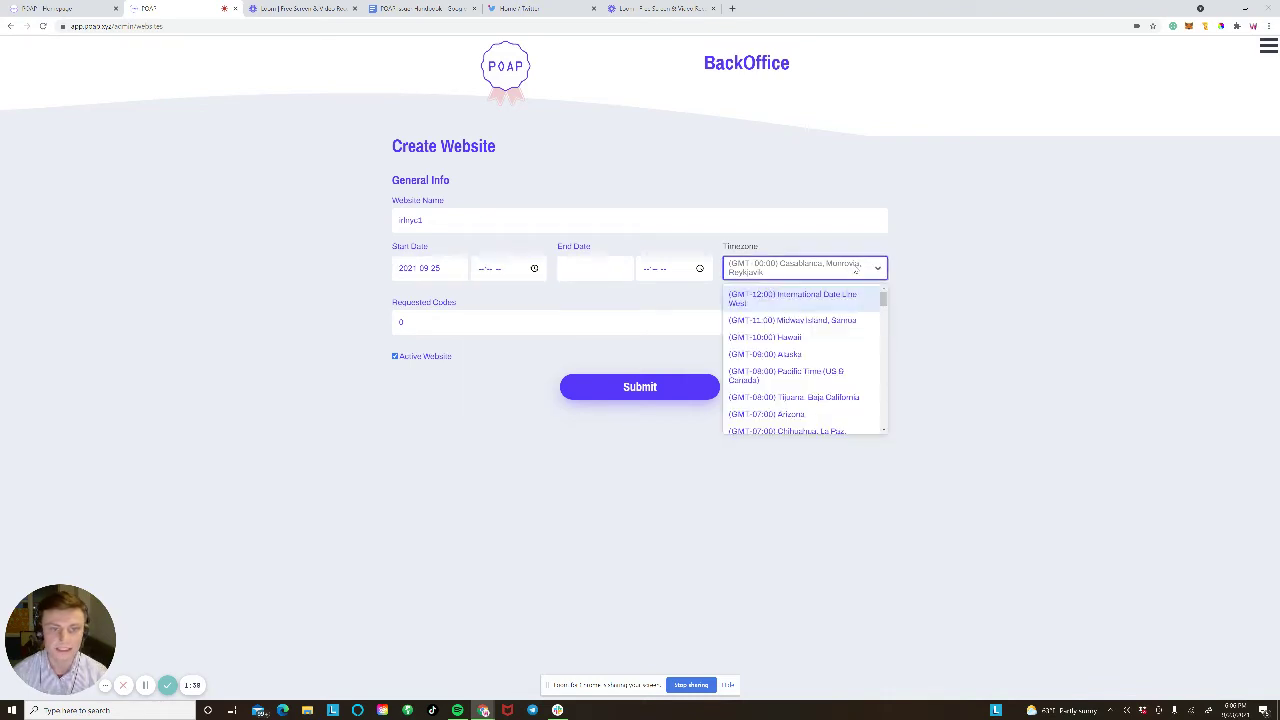
pyautogui.moveTo(883, 300); pyautogui.dragTo(883, 320)
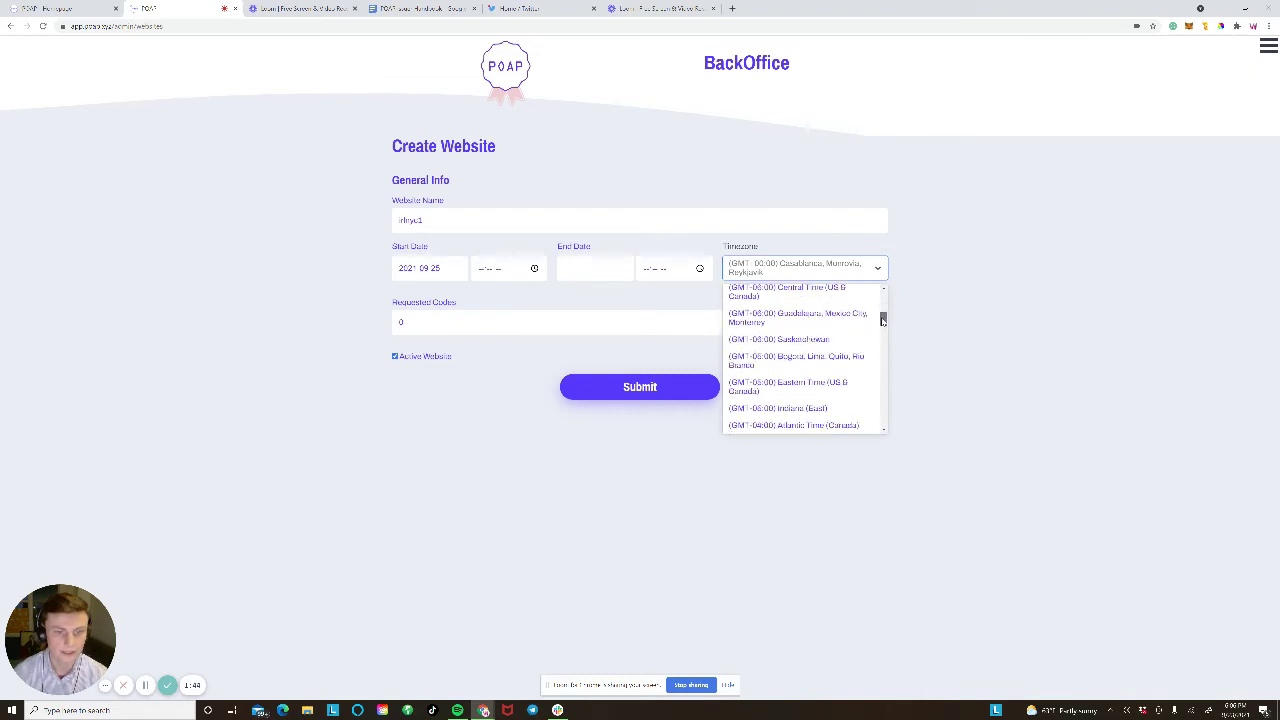
pyautogui.click(790, 386)
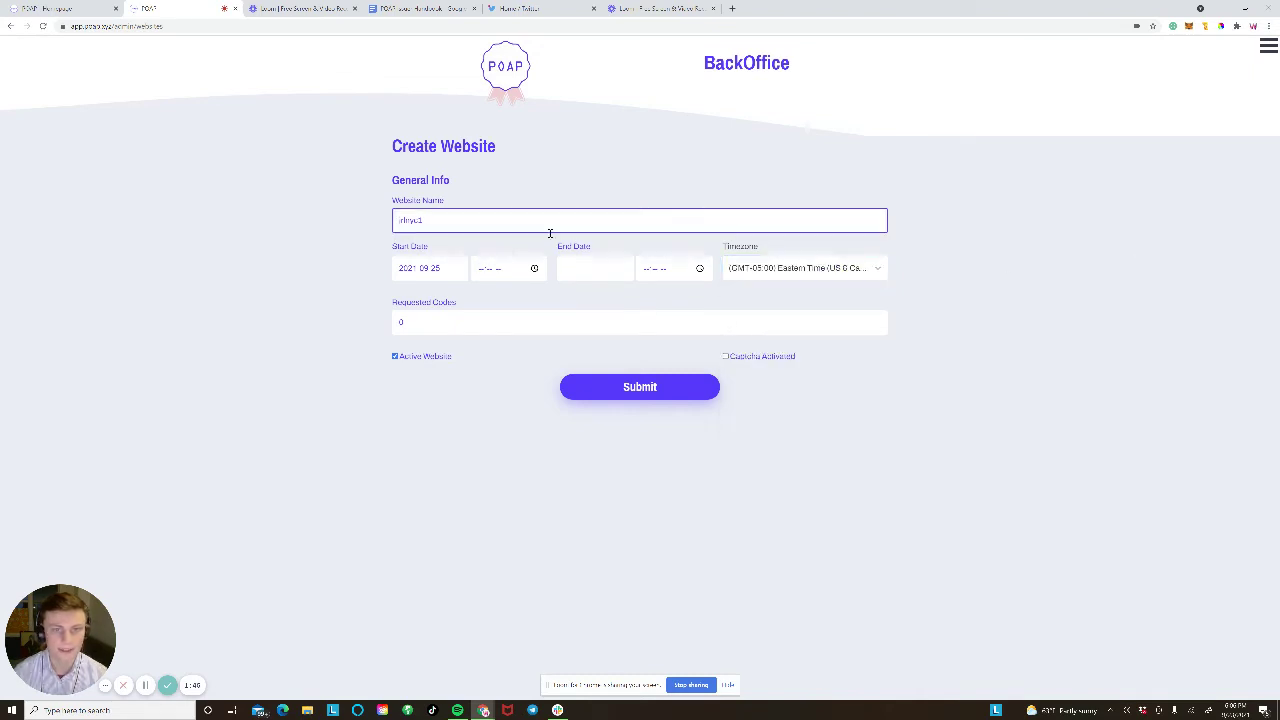
# Enter 06:00 PM as the event start time
pyautogui.click(511, 271)
pyautogui.click(536, 269)
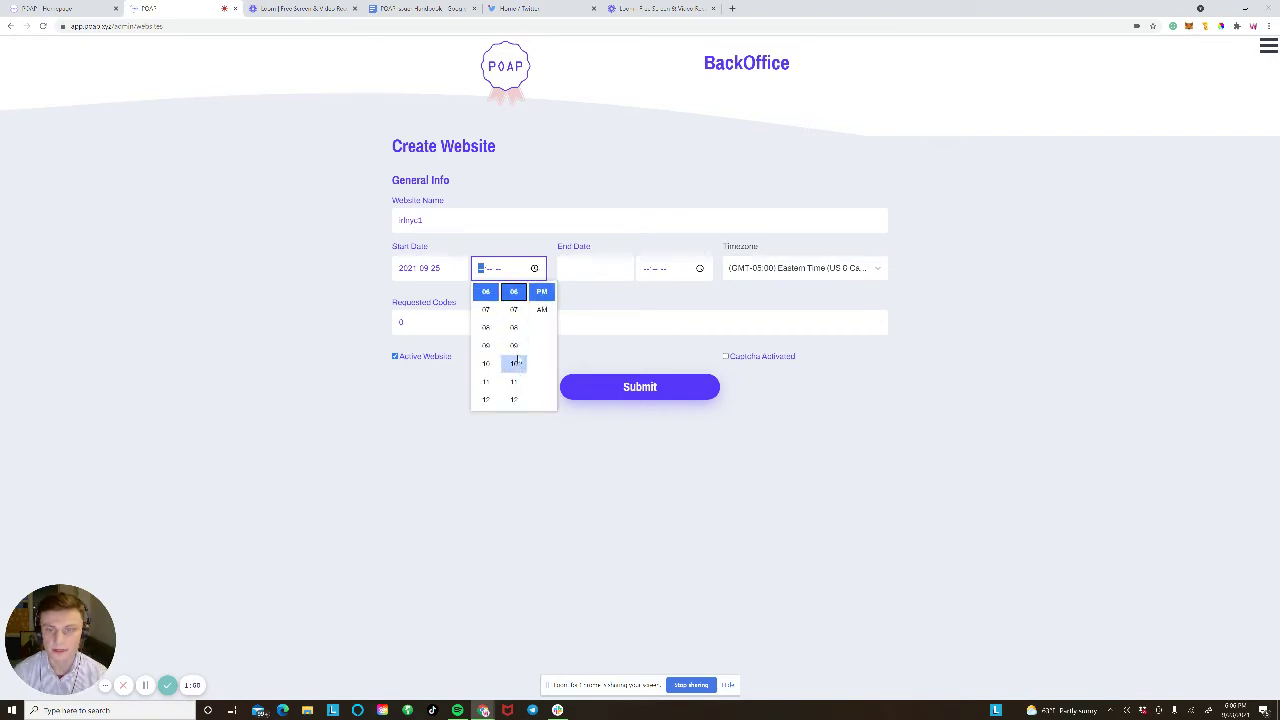
pyautogui.click(512, 271)
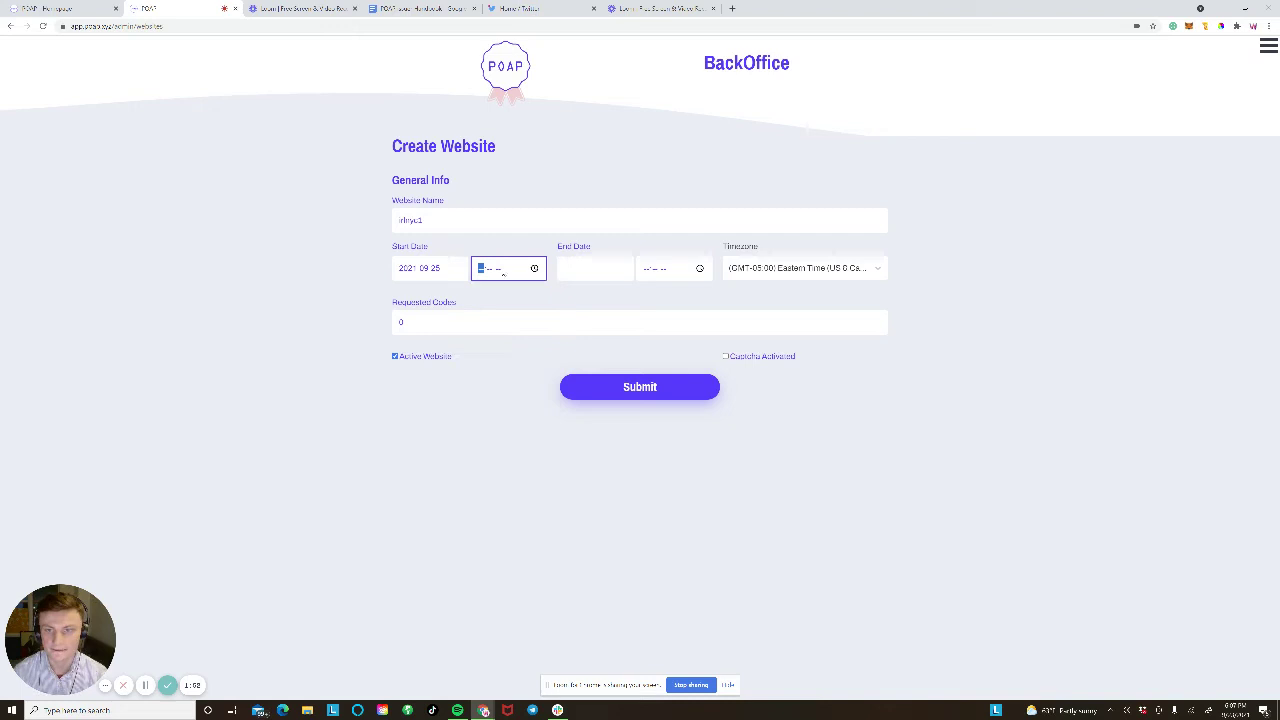
pyautogui.click(430, 268)
pyautogui.click(488, 276)
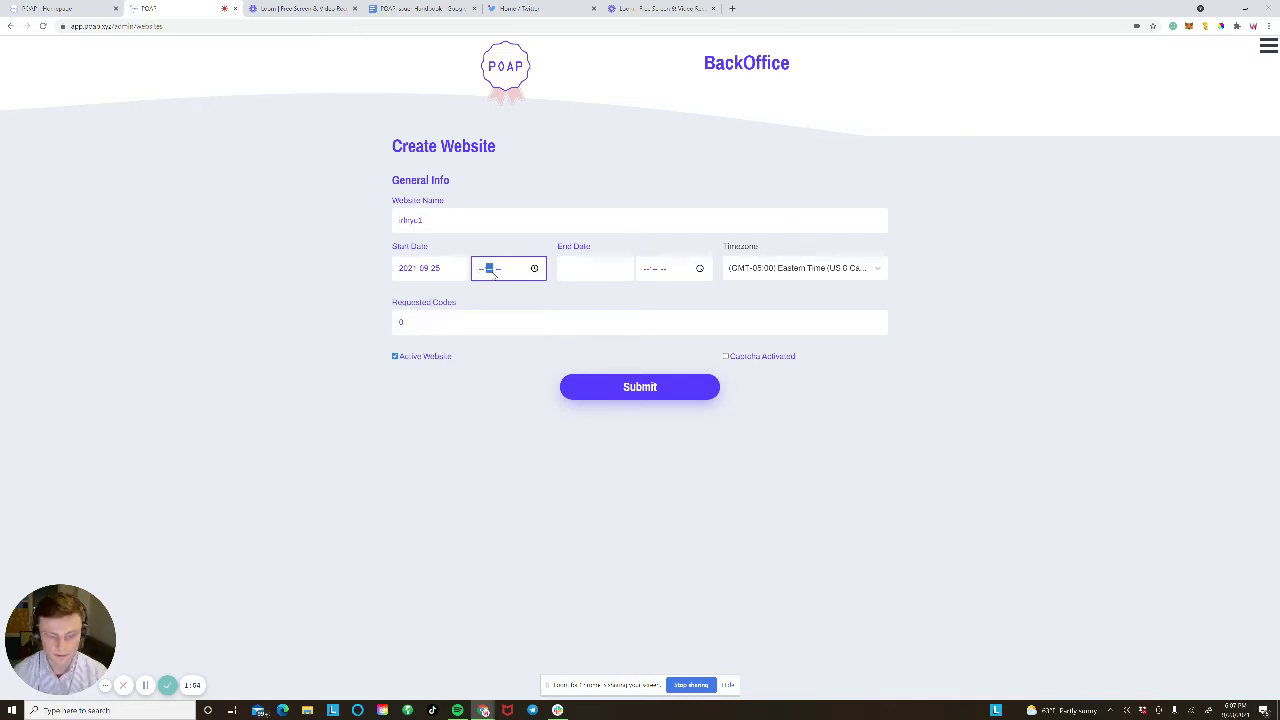
pyautogui.write('10:-- --')
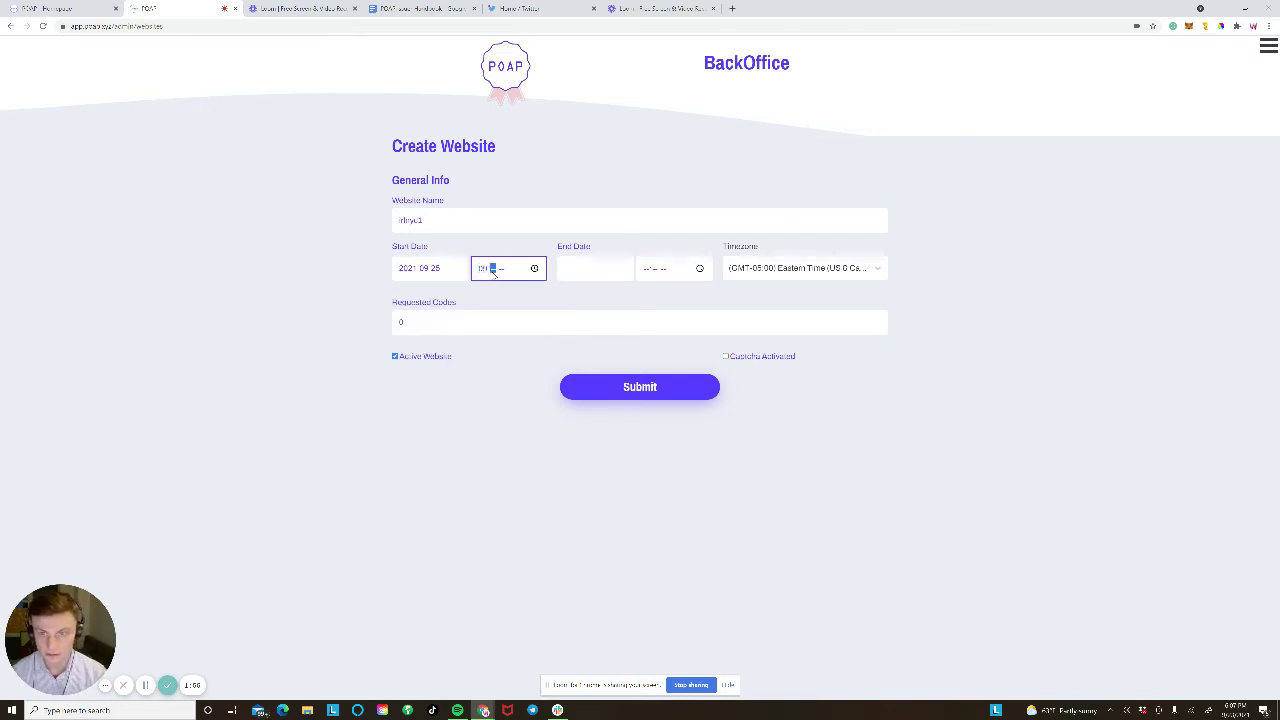
pyautogui.click(481, 275)
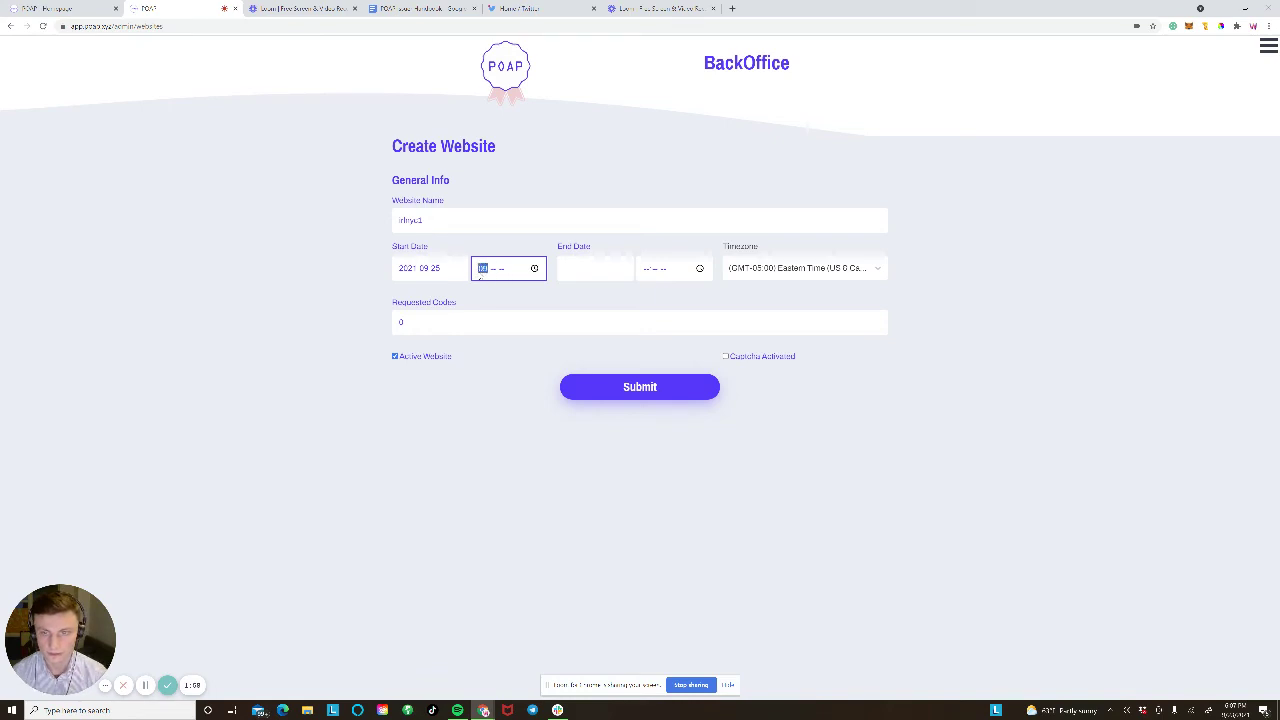
pyautogui.write('09:')
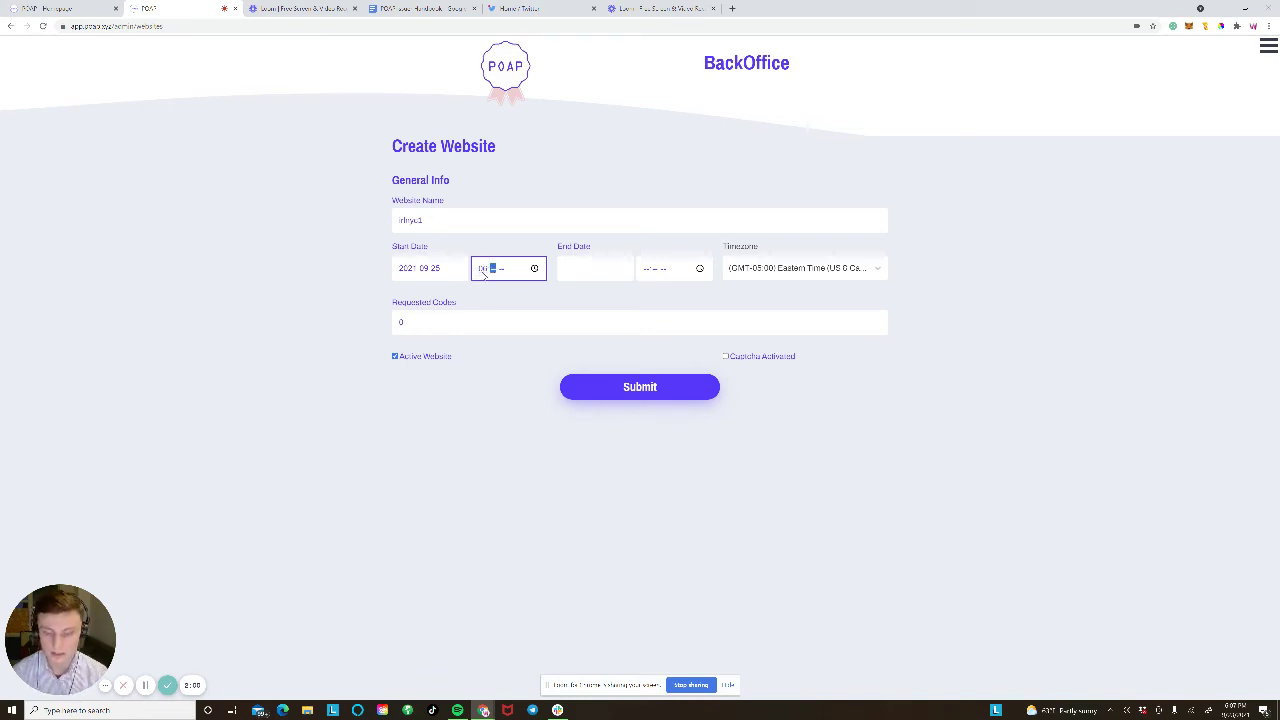
pyautogui.write('00')
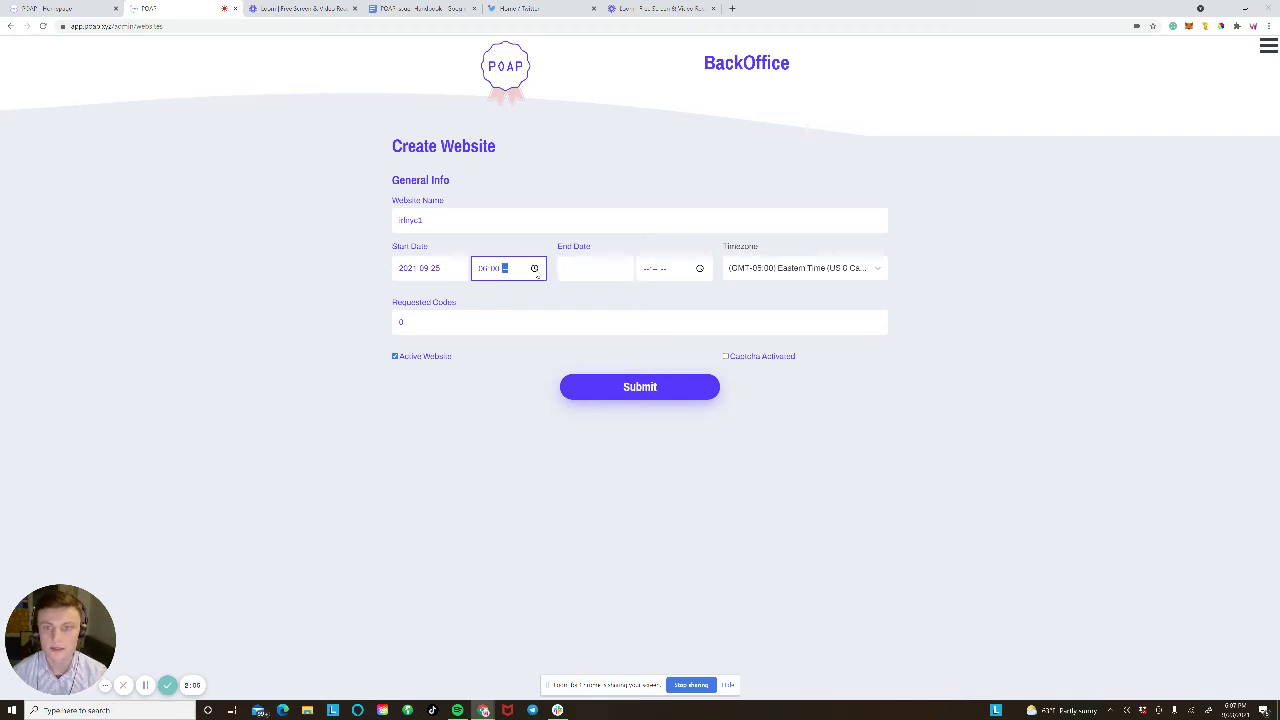
pyautogui.click(535, 269)
pyautogui.click(541, 292)
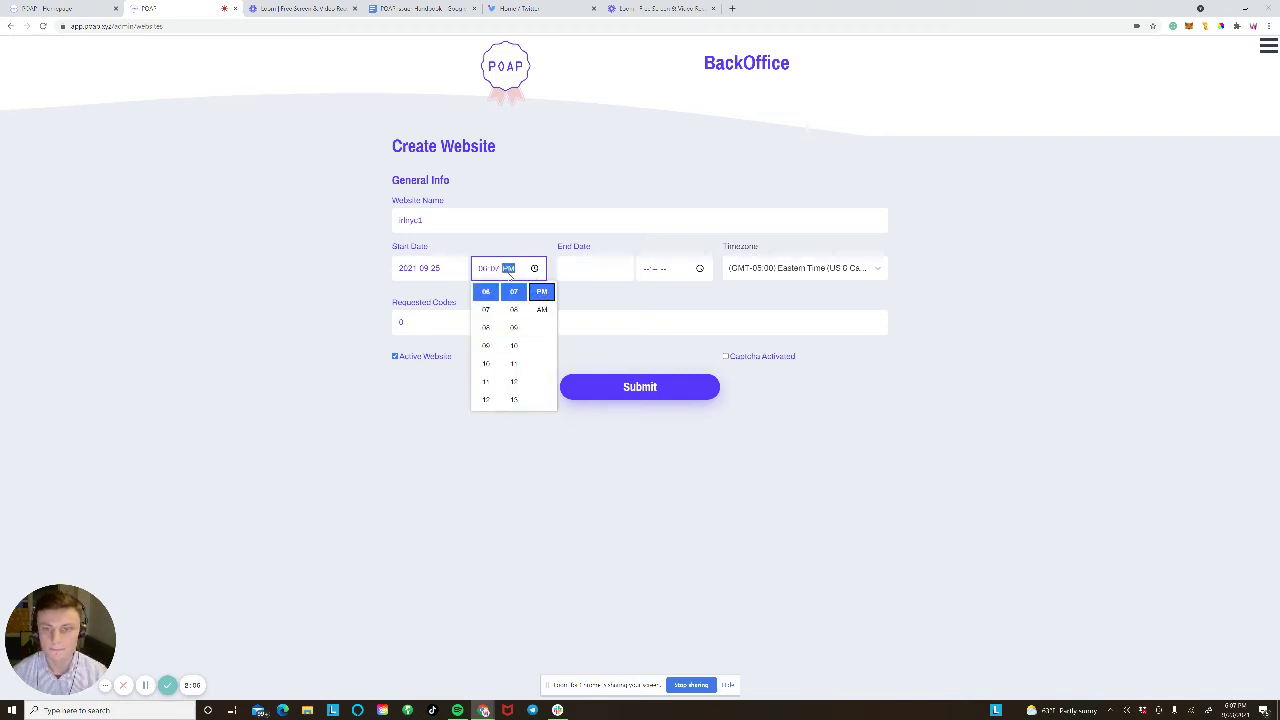
pyautogui.click(499, 270)
pyautogui.write('0')
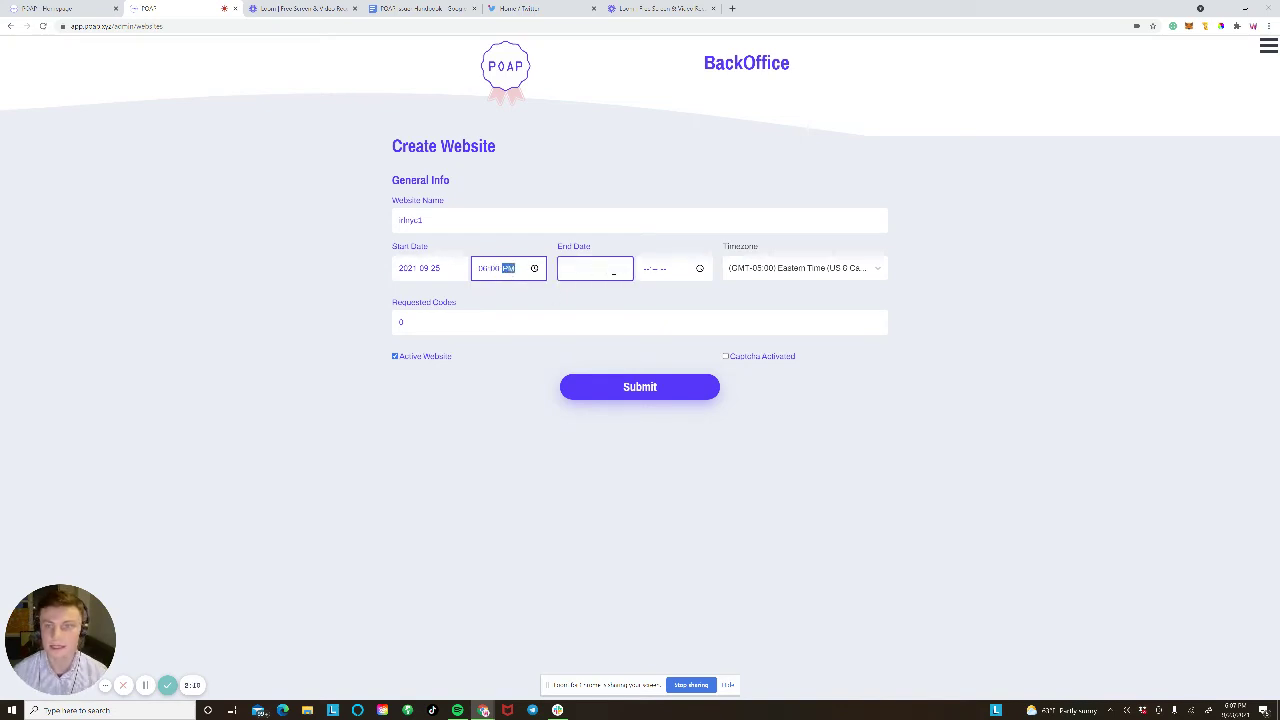
# Set the end date to 25 September 2021 with an 11:59 PM end time
pyautogui.click(613, 271)
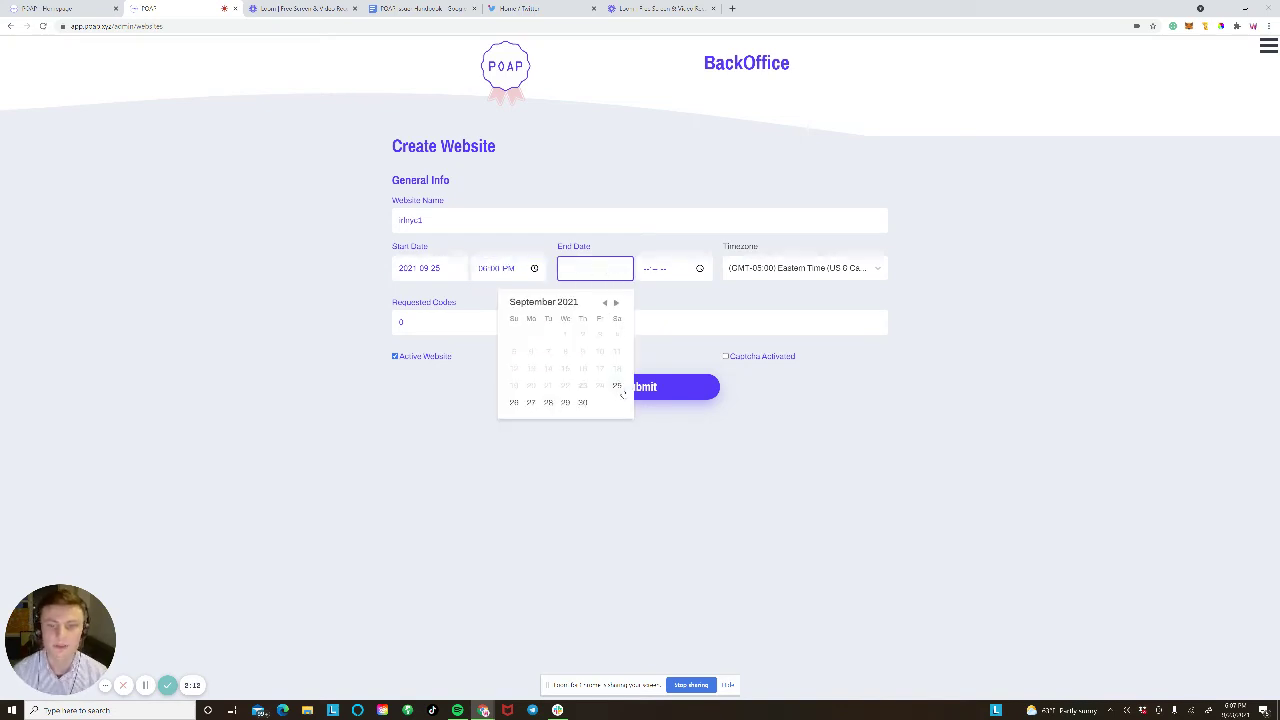
pyautogui.click(545, 402)
pyautogui.click(643, 272)
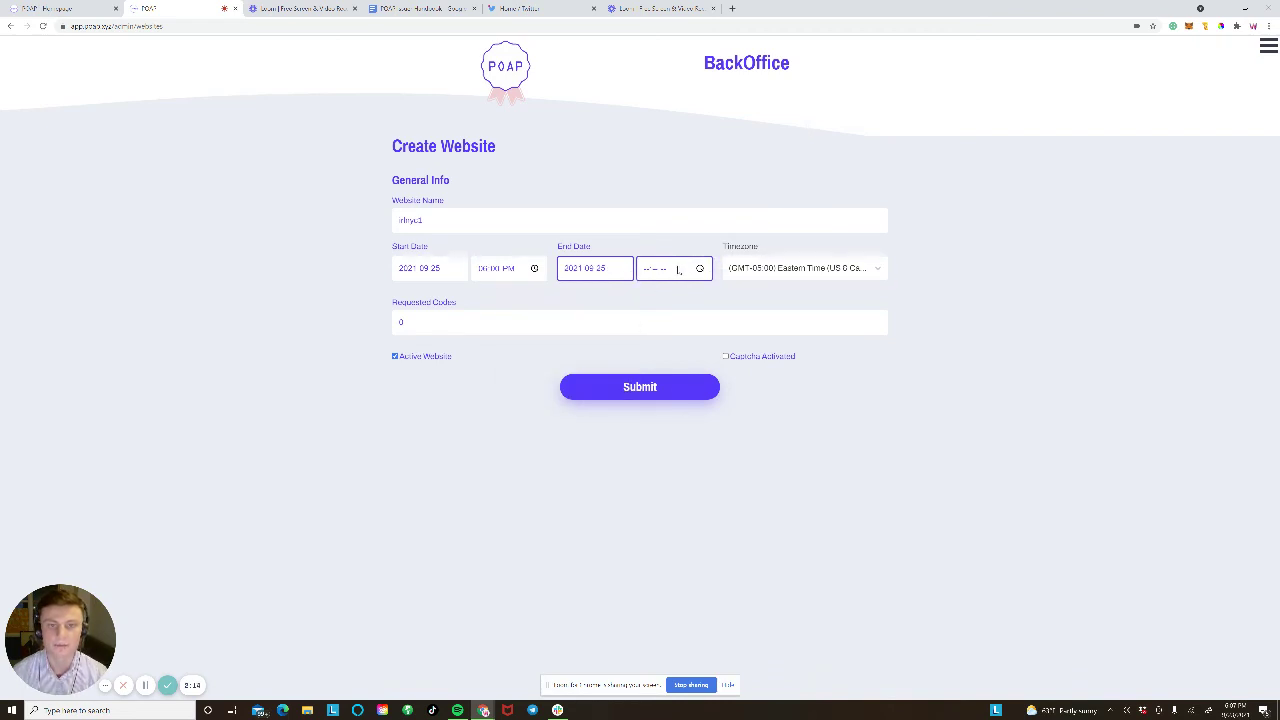
pyautogui.click(676, 272)
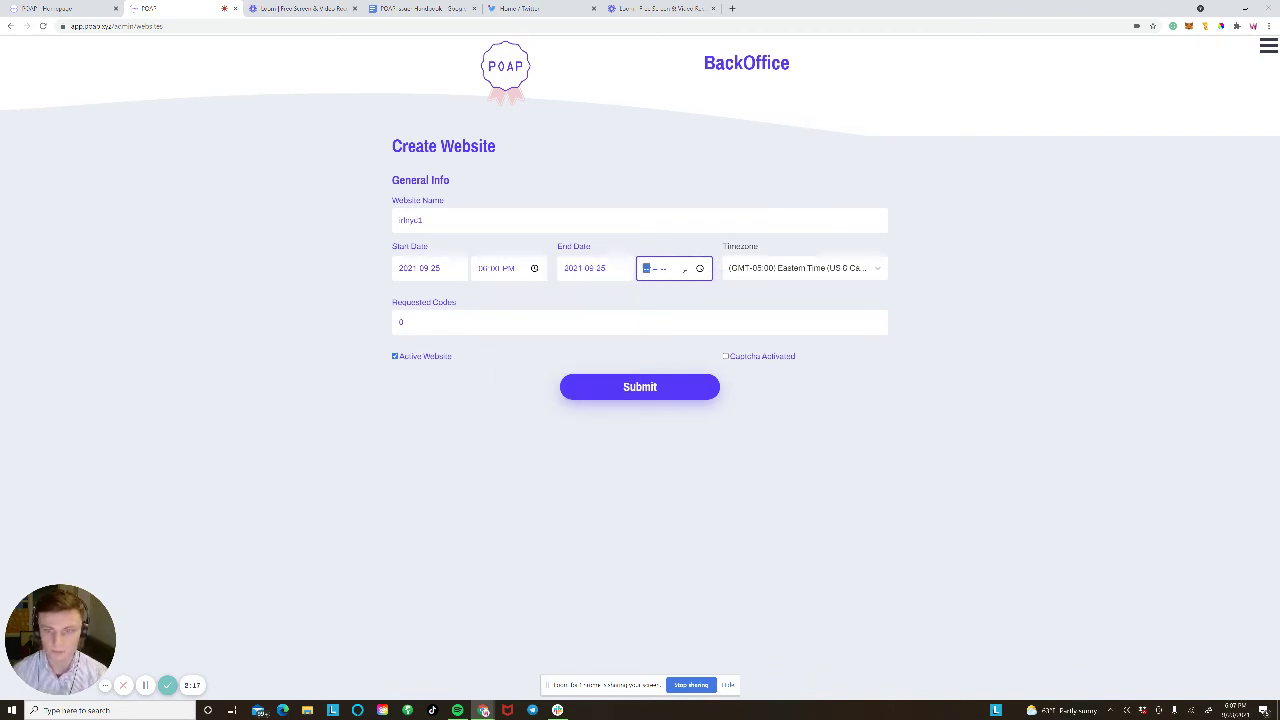
pyautogui.write('1')
pyautogui.write('1:59')
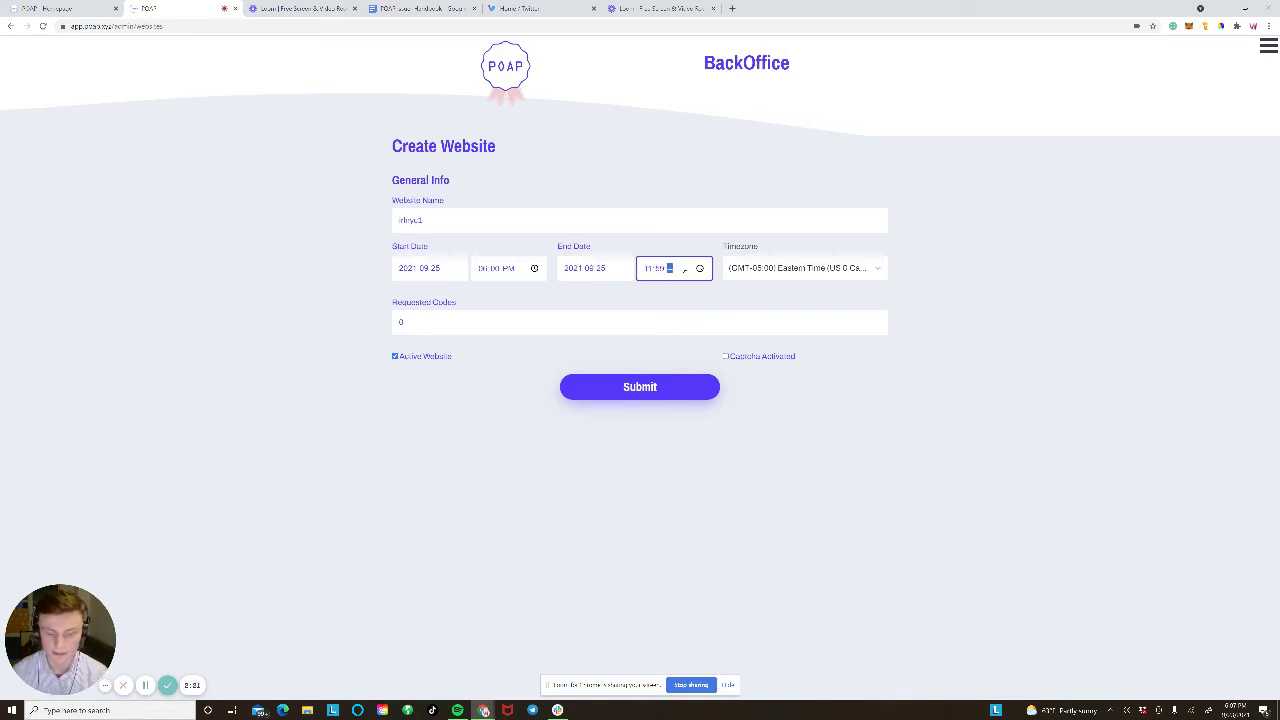
pyautogui.write('p')
pyautogui.click(1006, 287)
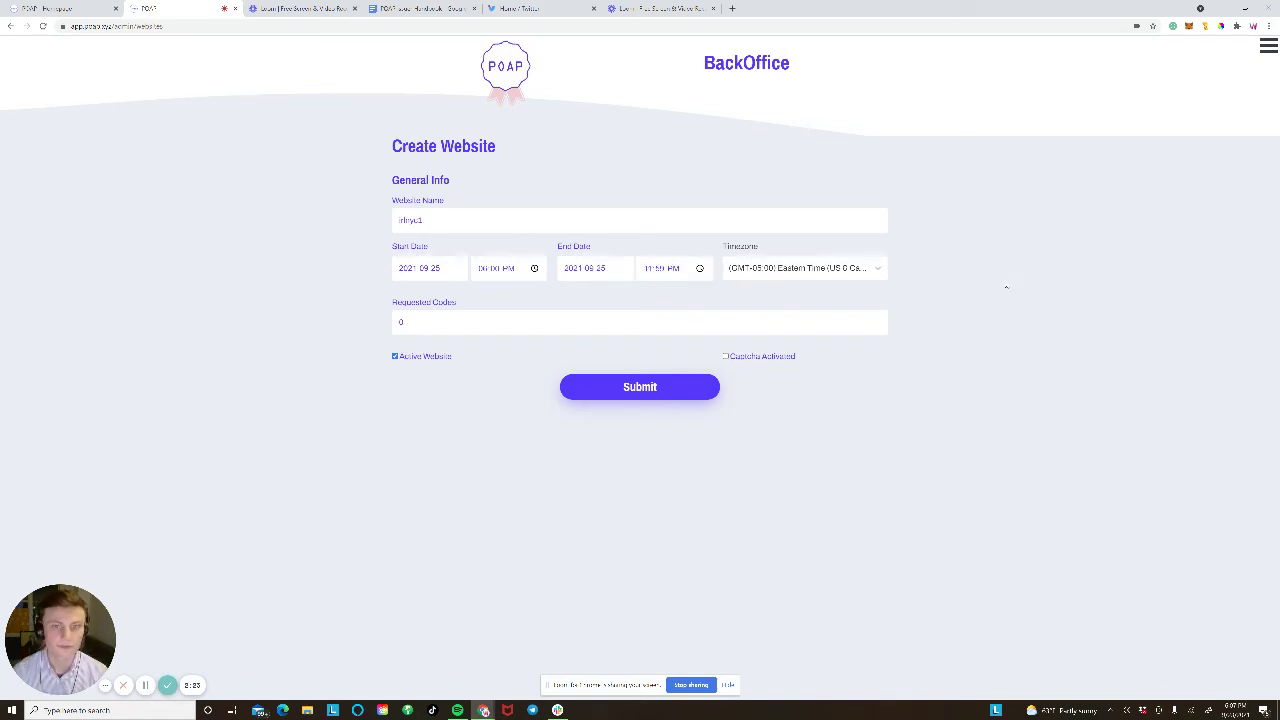
pyautogui.click(447, 328)
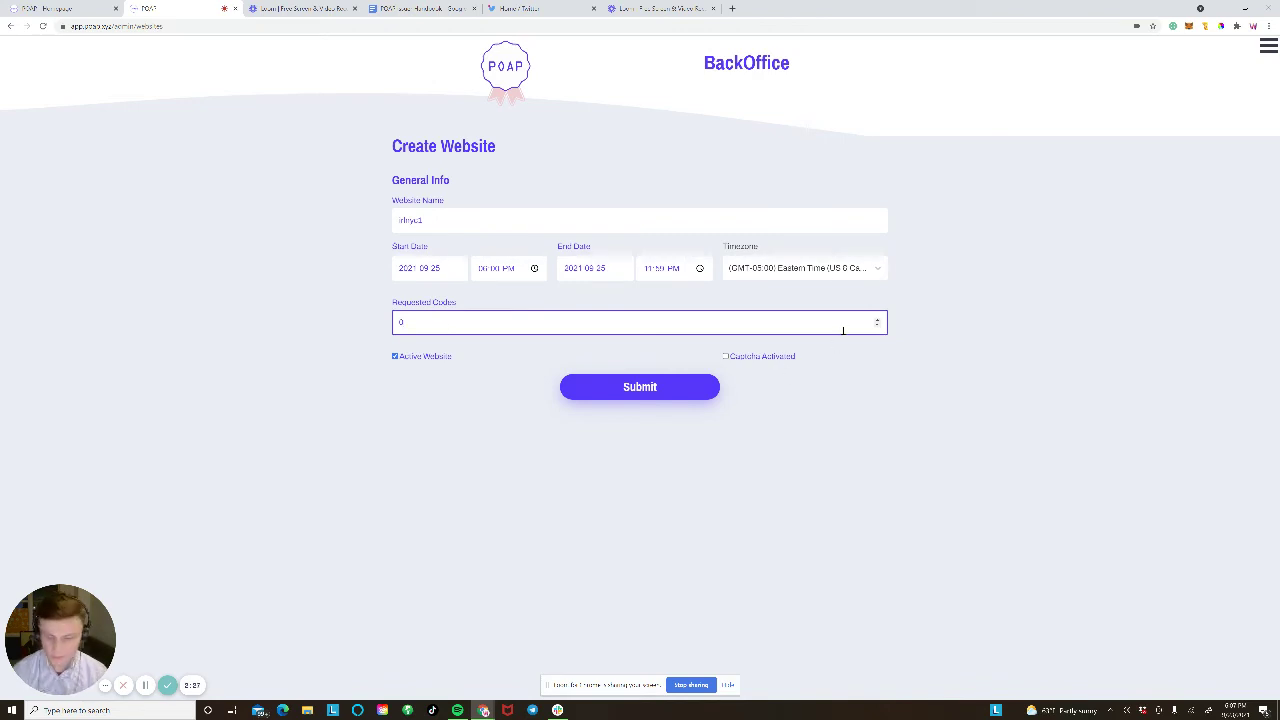
# Request 50 codes and enable captcha for the website
pyautogui.press('BackSpace')
pyautogui.write('1')
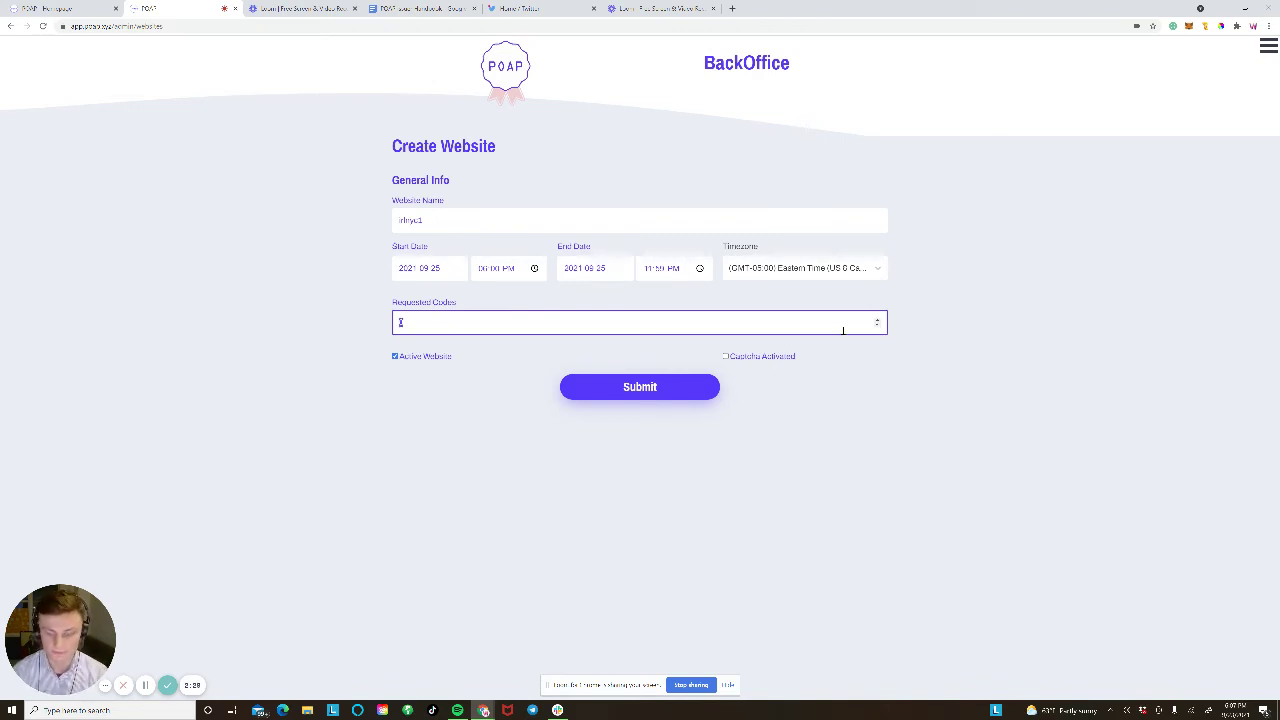
pyautogui.write('50')
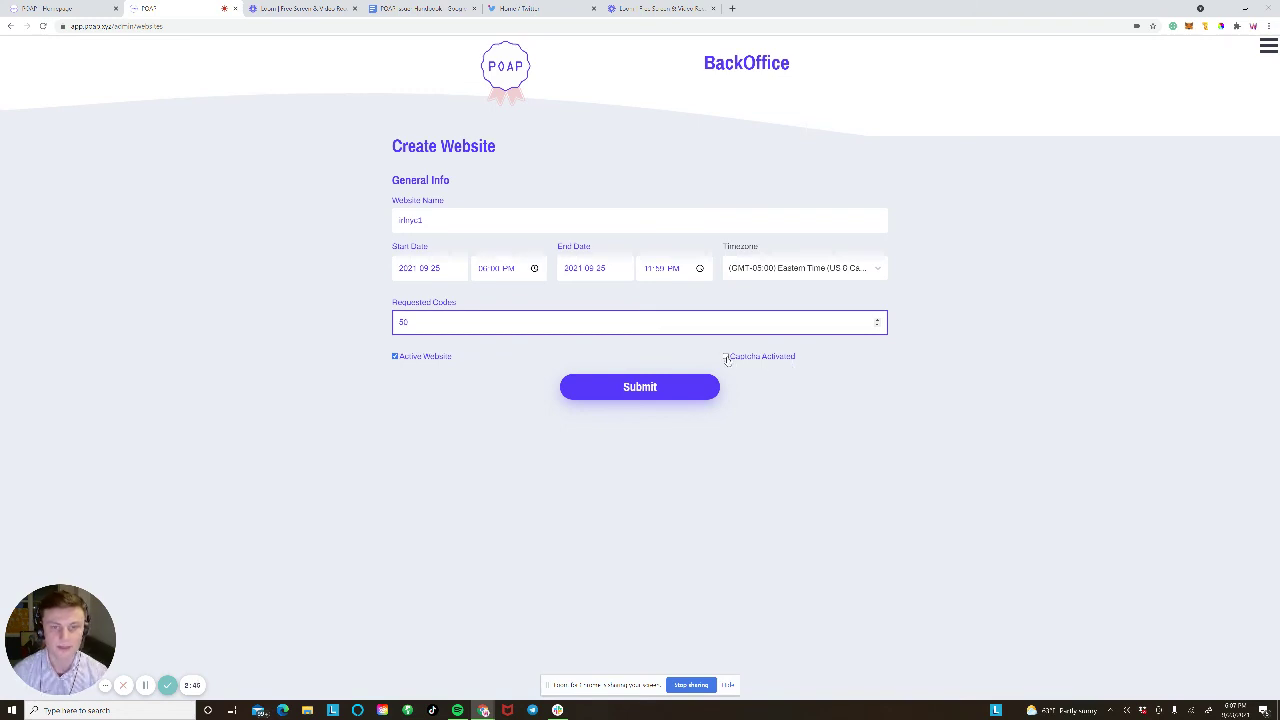
pyautogui.click(726, 357)
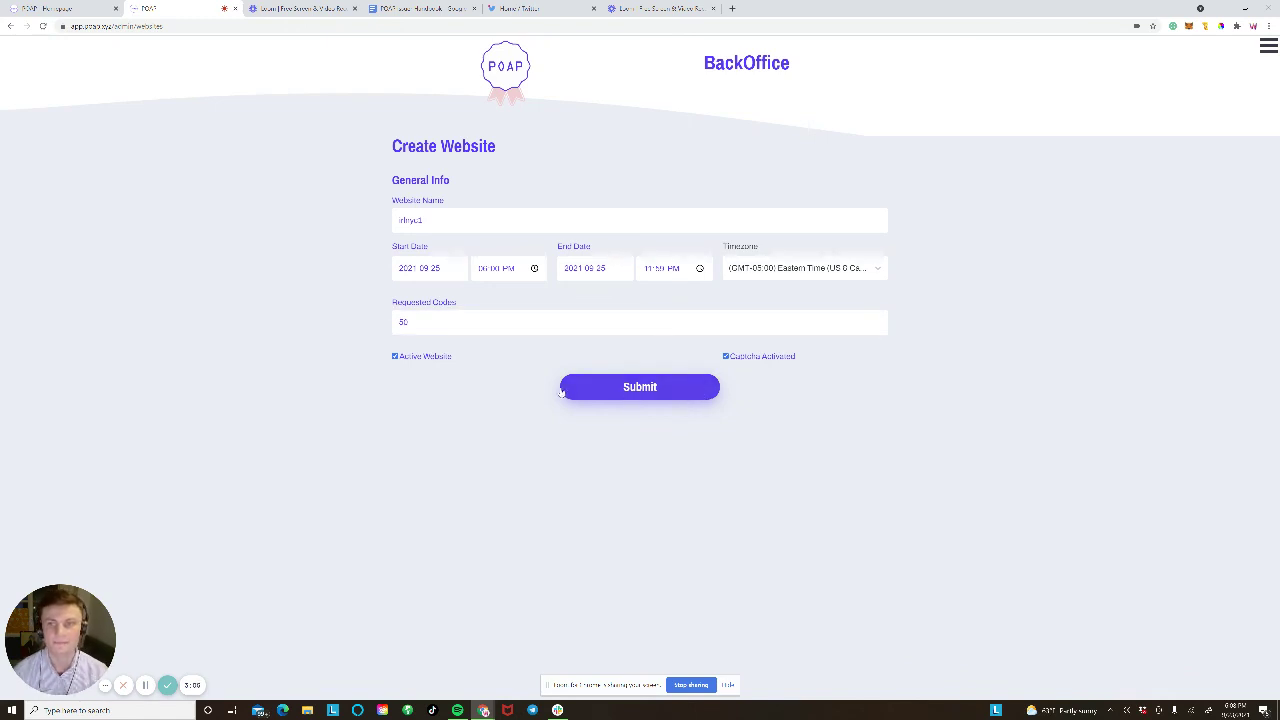
# Submit the completed Create Website form for IRL NYC #001
pyautogui.click(611, 390)
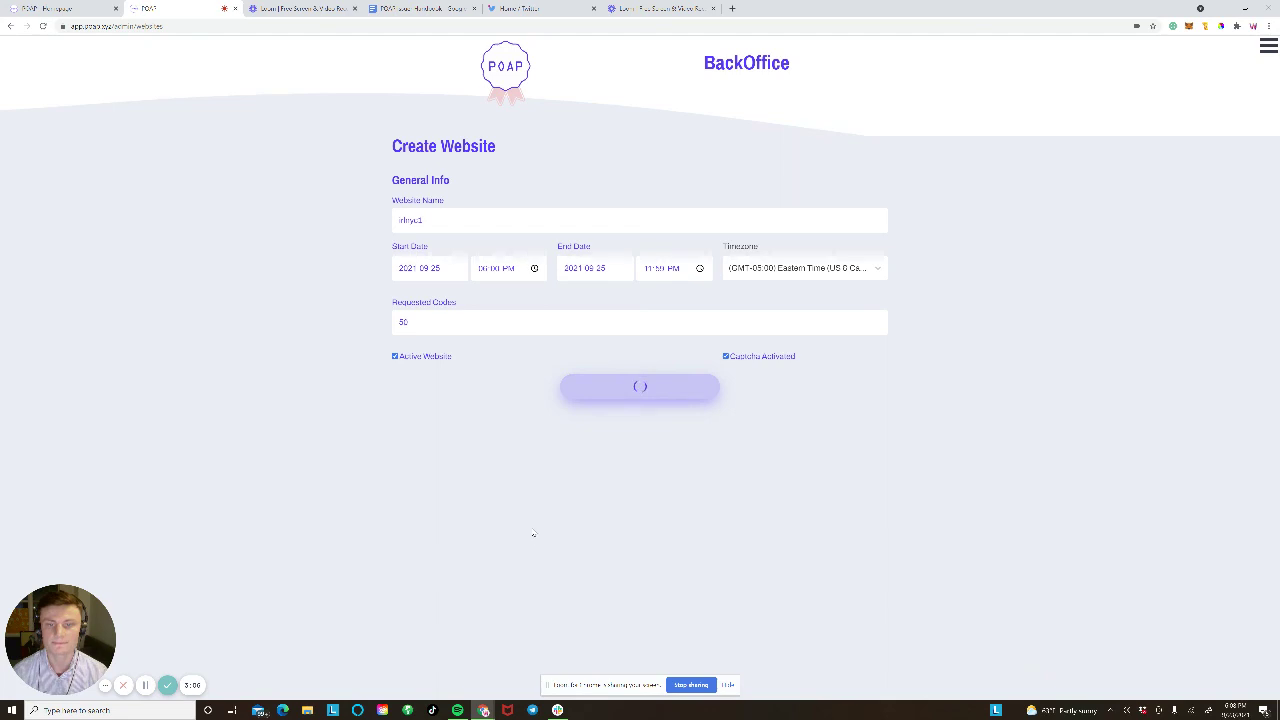